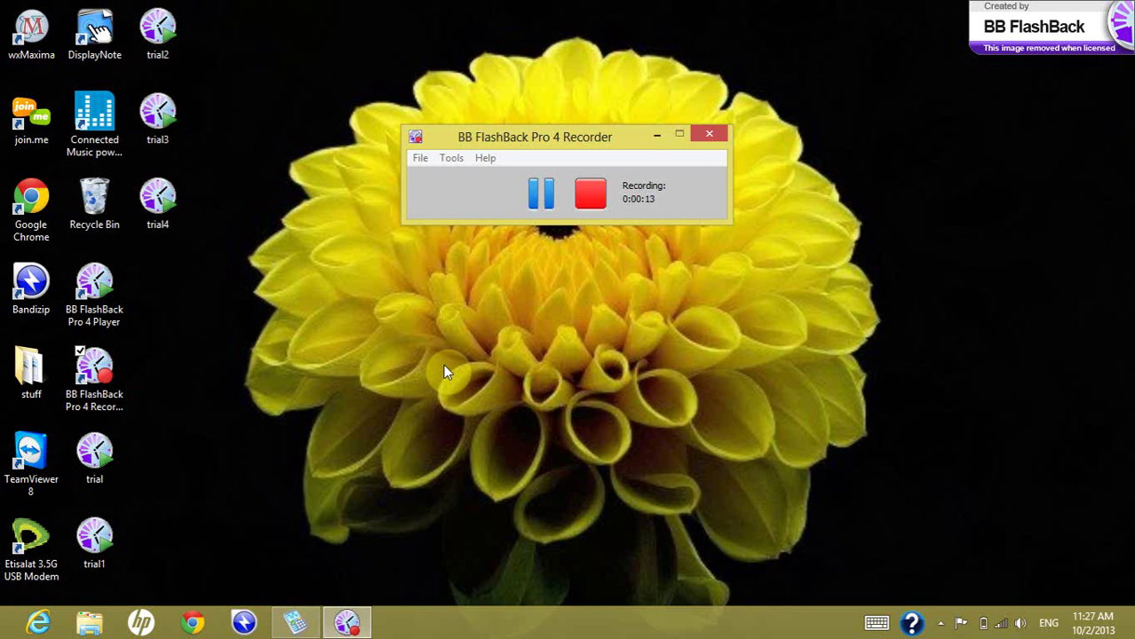
In Chrome, download Microsoft Mathematics 4.0, view the .NET Framework 3.5 SP1 page, then return to Mathematics
key(alt+Tab)
key(alt+Tab)
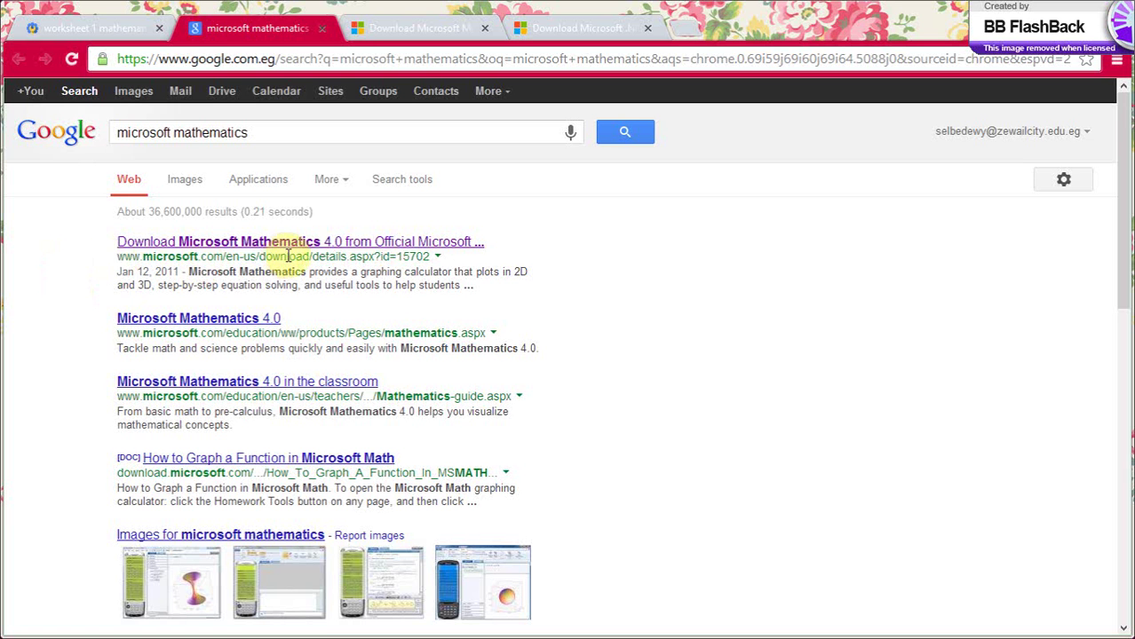
click(413, 31)
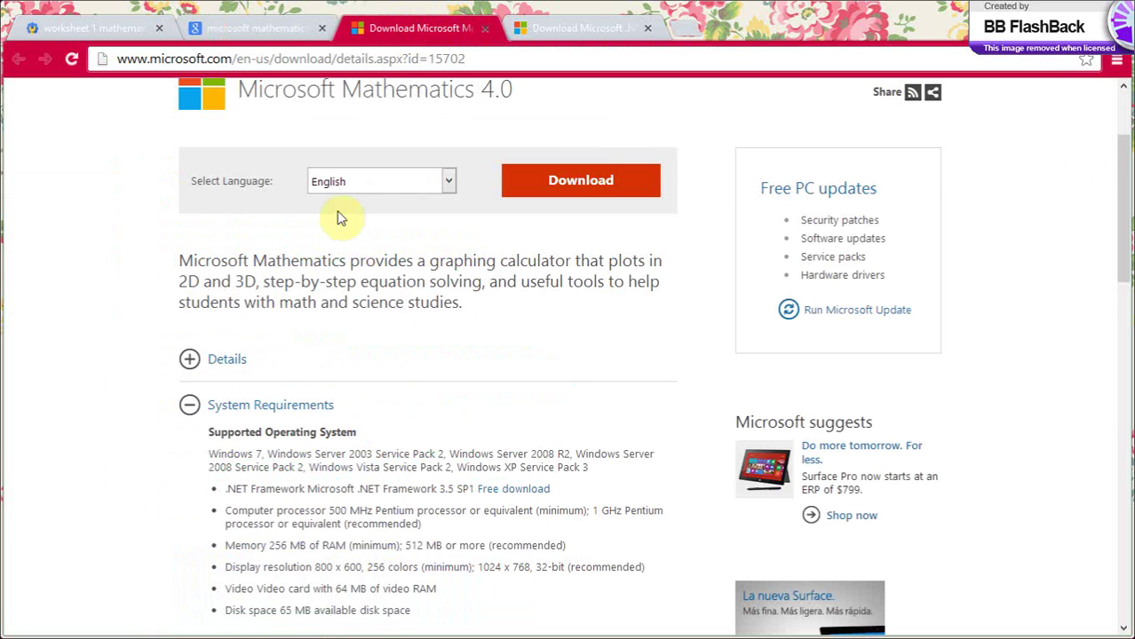
click(604, 186)
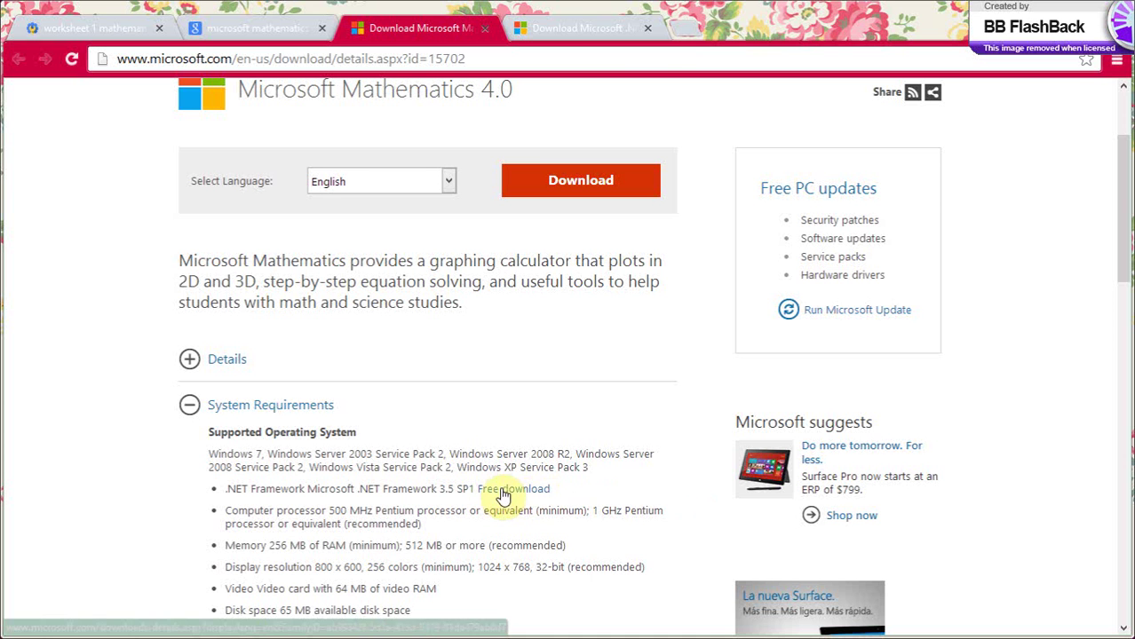
click(568, 27)
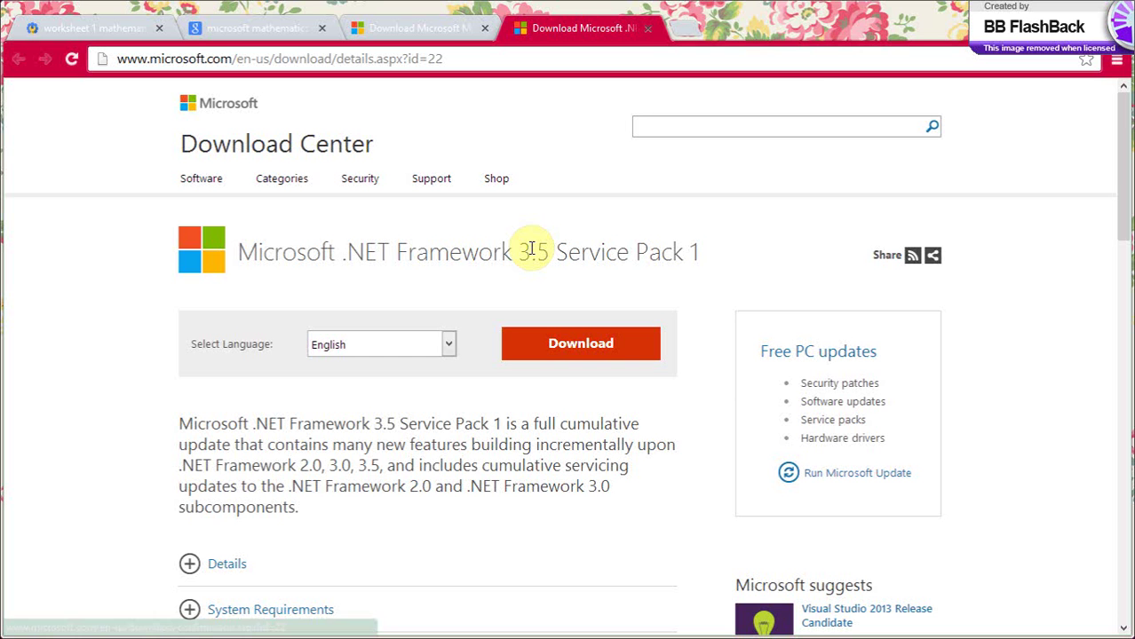
key(alt+Tab)
key(alt+Tab)
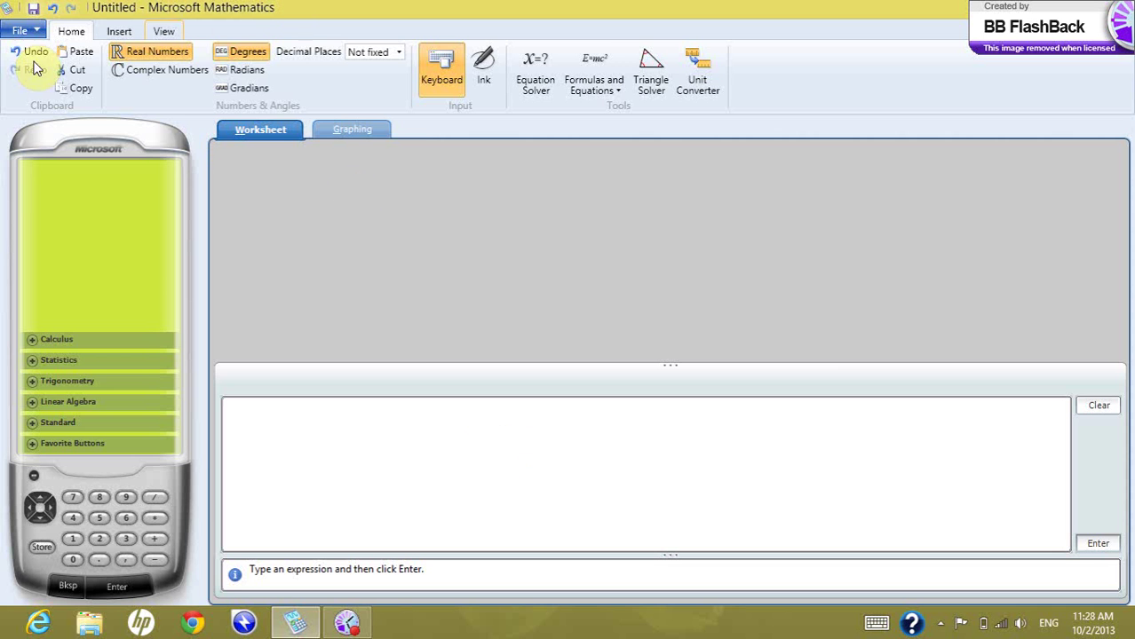
Check the File menu without choosing anything, then expand the Calculus functions on the calculator pad
click(27, 33)
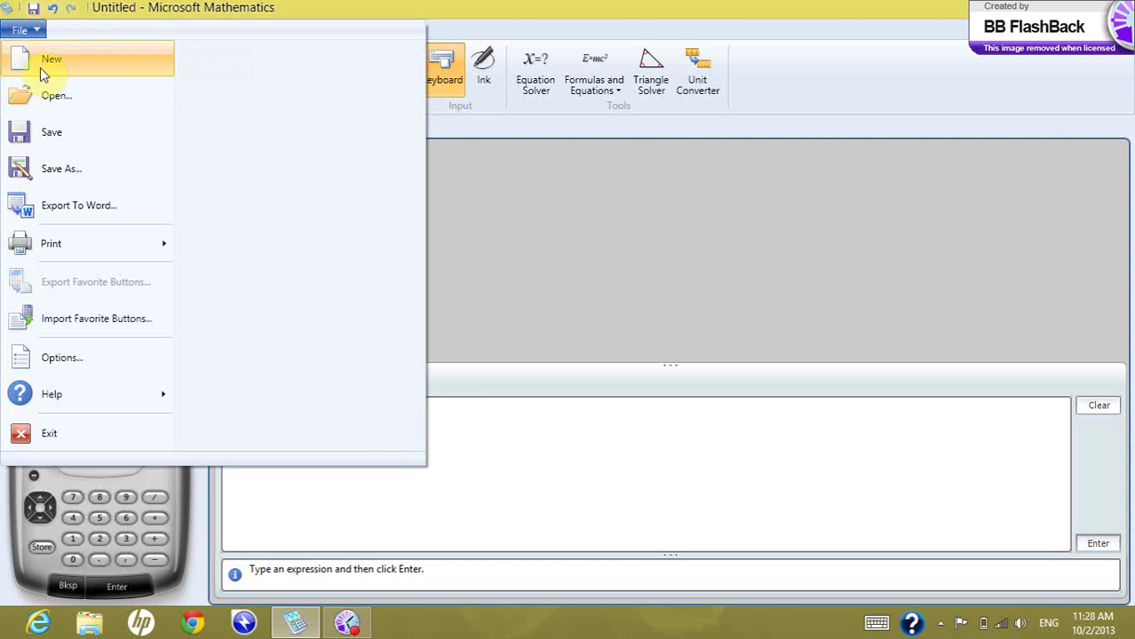
click(507, 233)
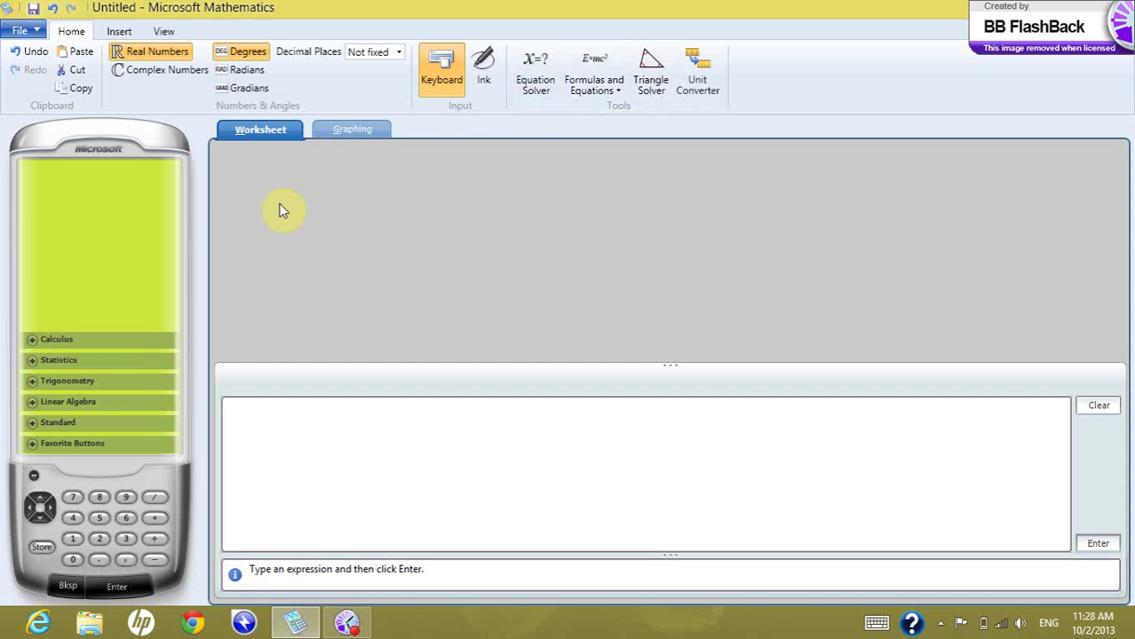
click(34, 343)
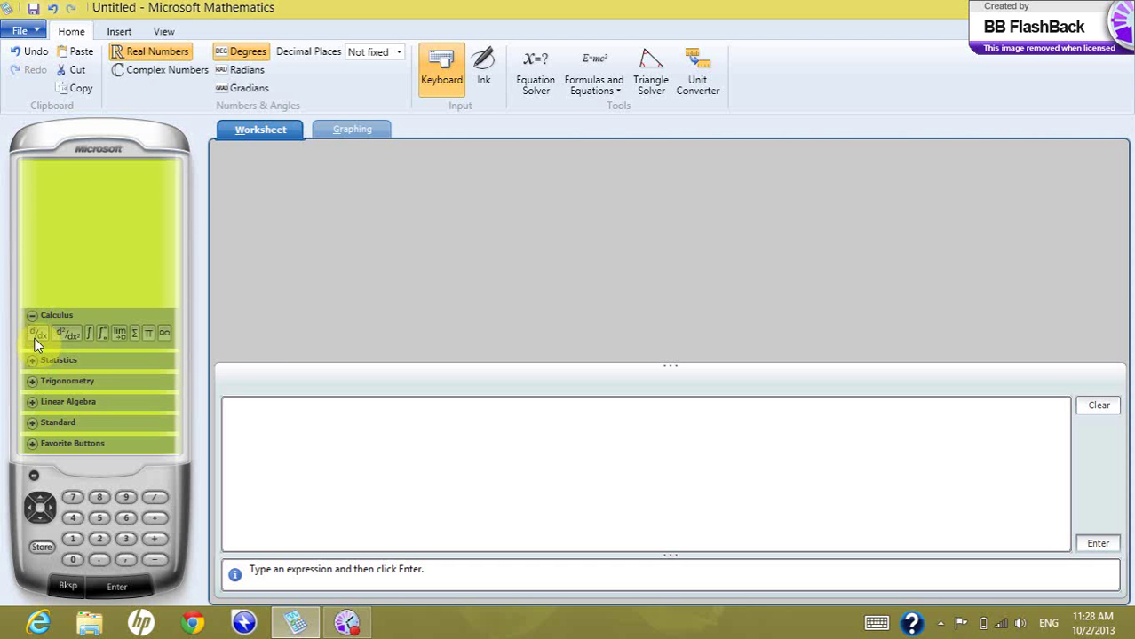
click(104, 262)
click(134, 335)
click(133, 306)
Expand the Trigonometry section to show the trig functions and their inverses
click(32, 391)
click(32, 381)
click(100, 314)
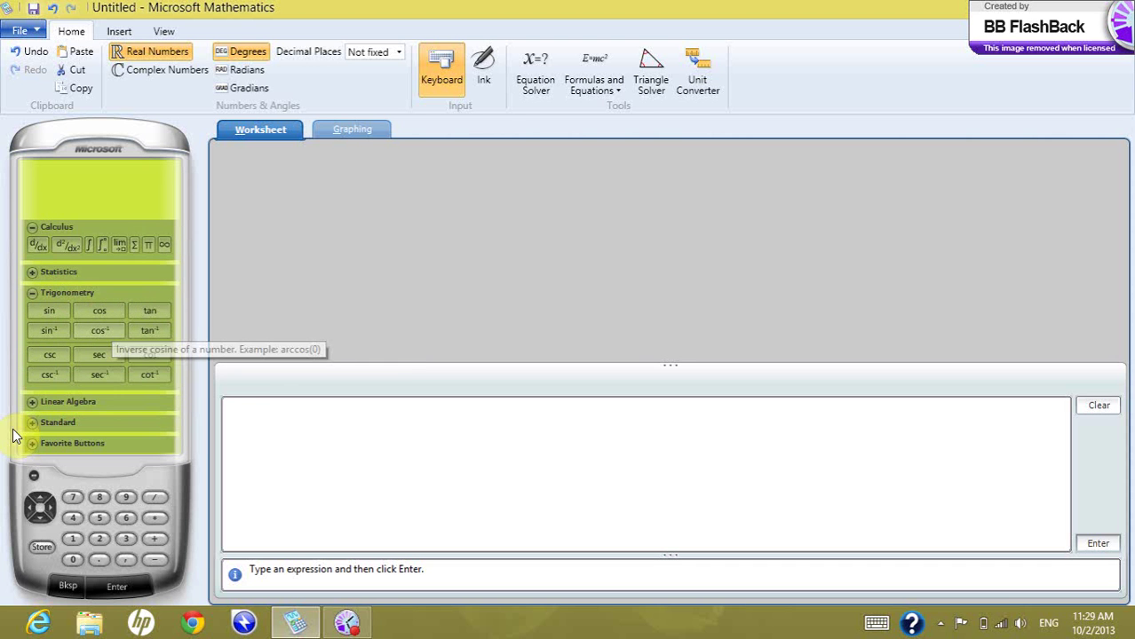
Evaluate sin(90), cos(45) and tan(45), getting 1, √2/2 and 1
click(297, 424)
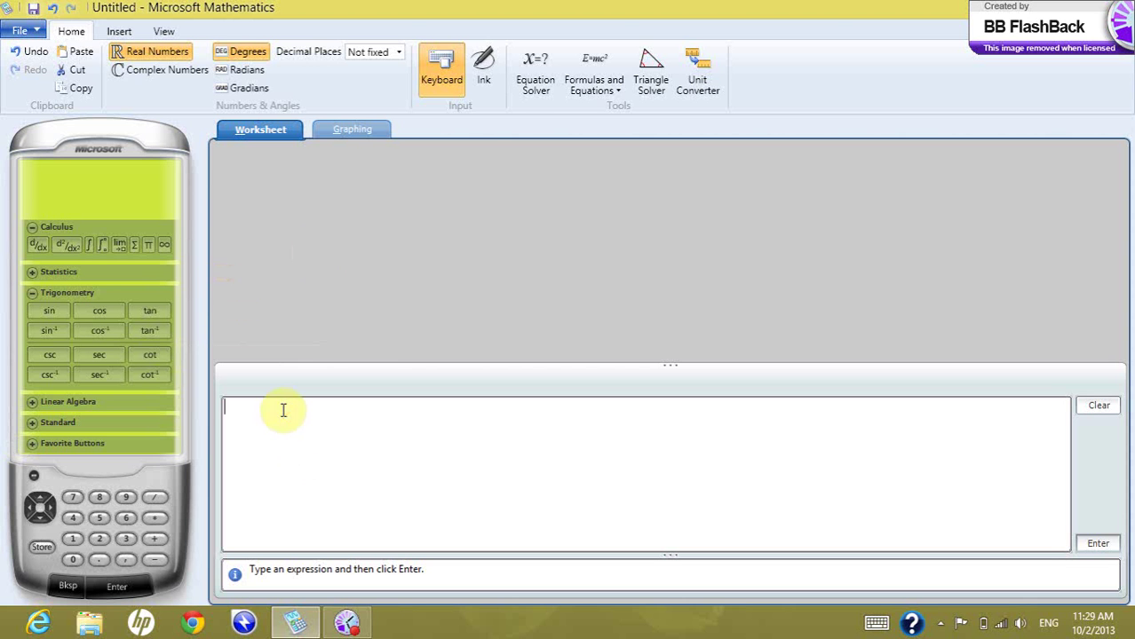
text(sin()90)
key(Return)
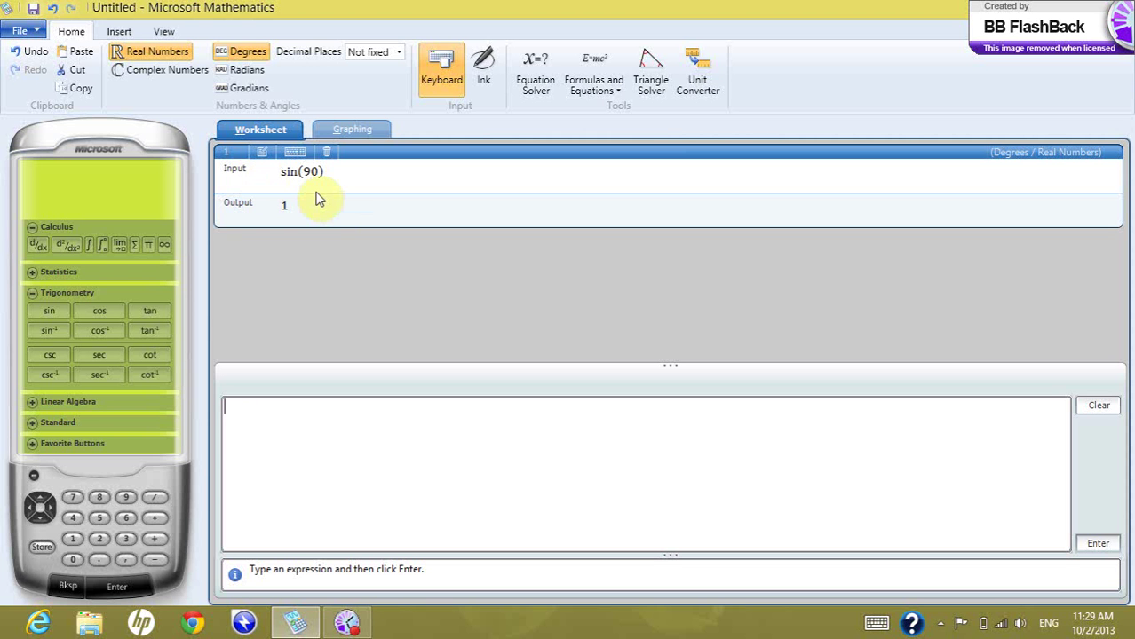
text(cos())
key(Left)
text(45)
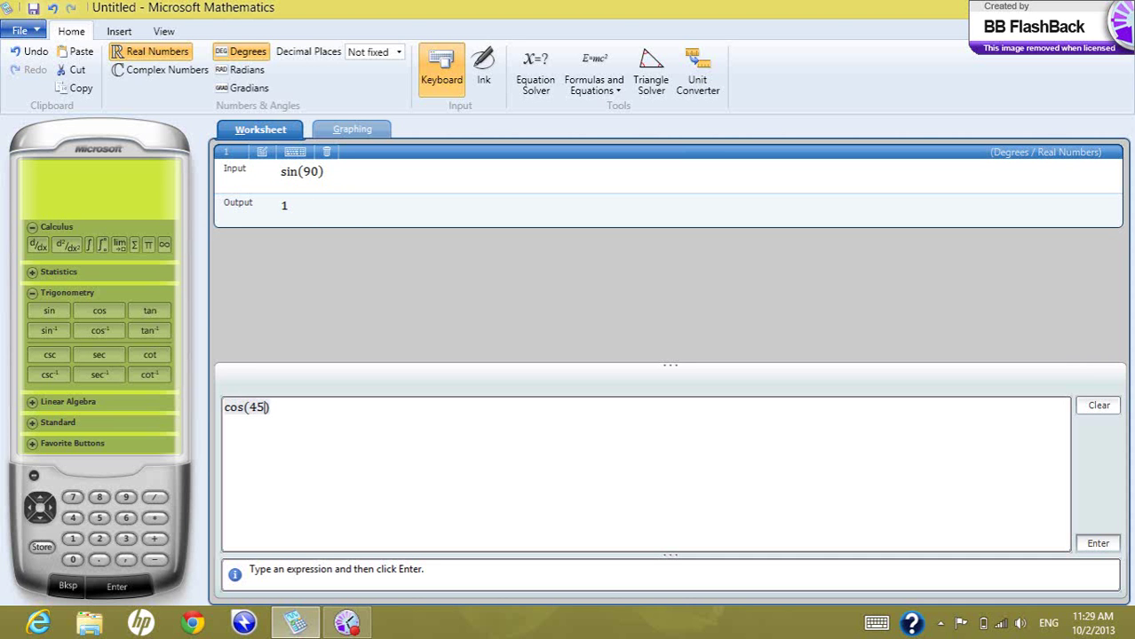
key(Return)
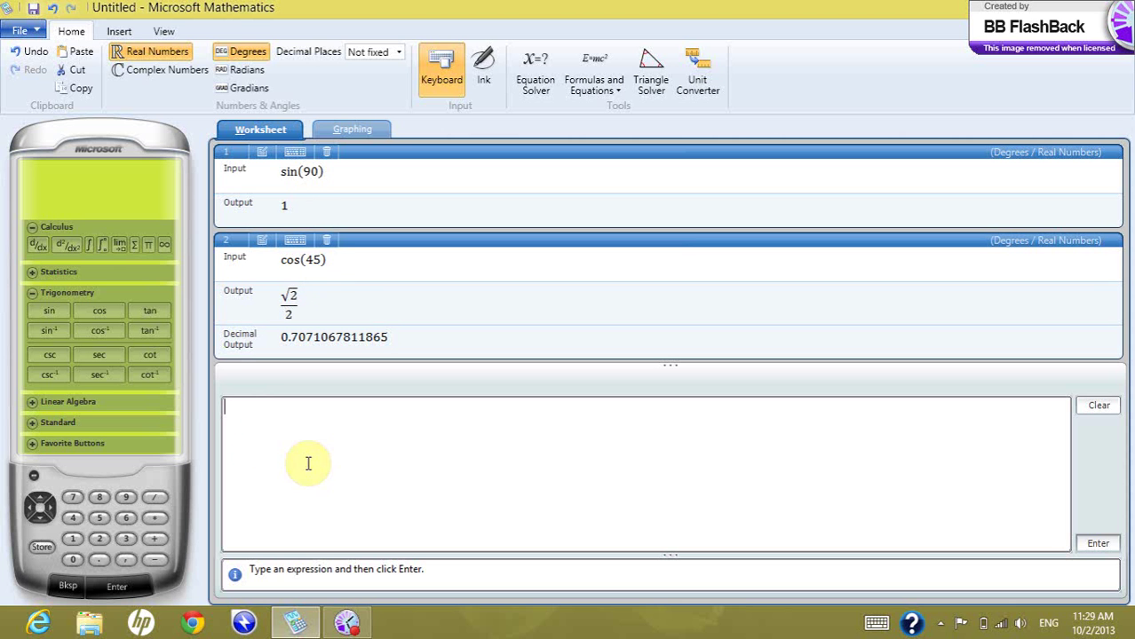
click(150, 311)
text(45))
key(Return)
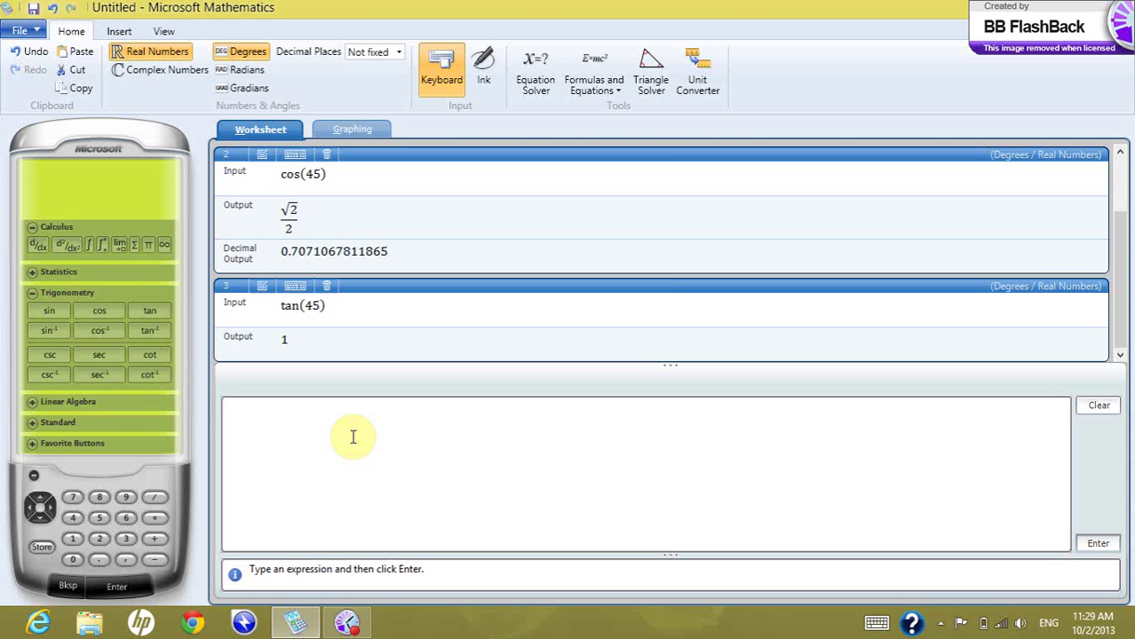
Evaluate limit(x^3,x,5), giving 125
text(limit)
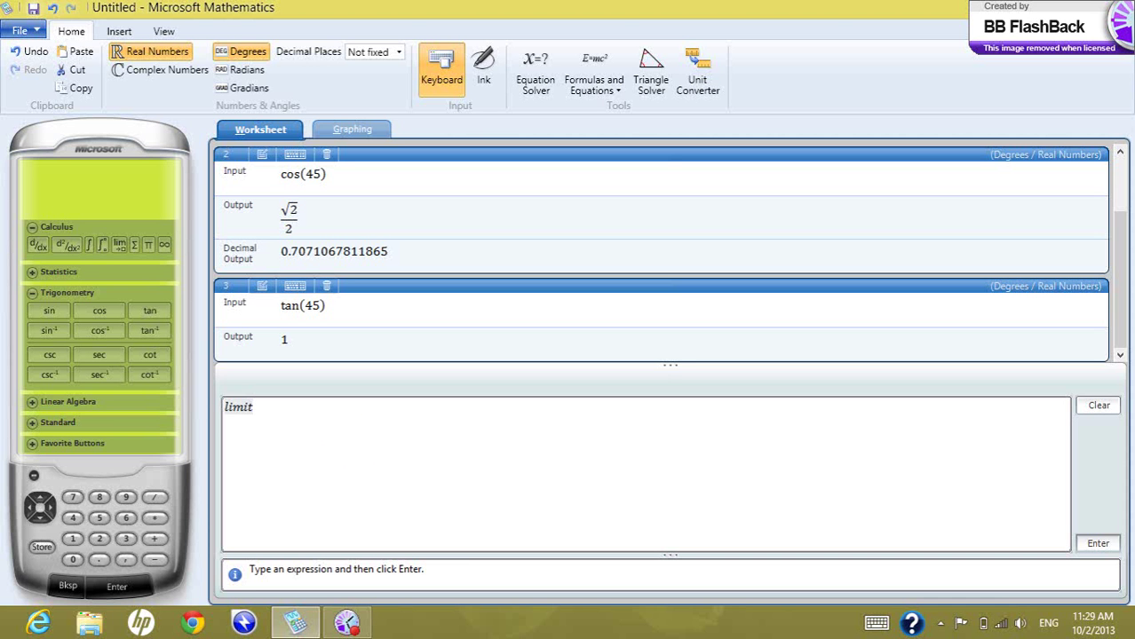
text(())
key(Left)
text(x^3)
key(Right)
text(,x,5)
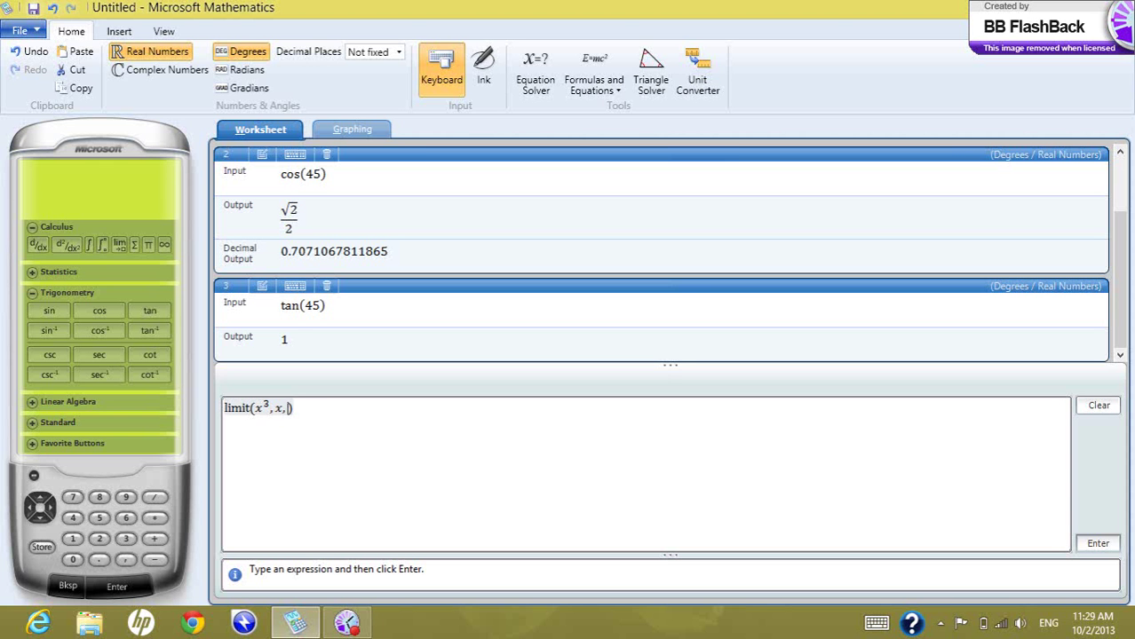
key(Return)
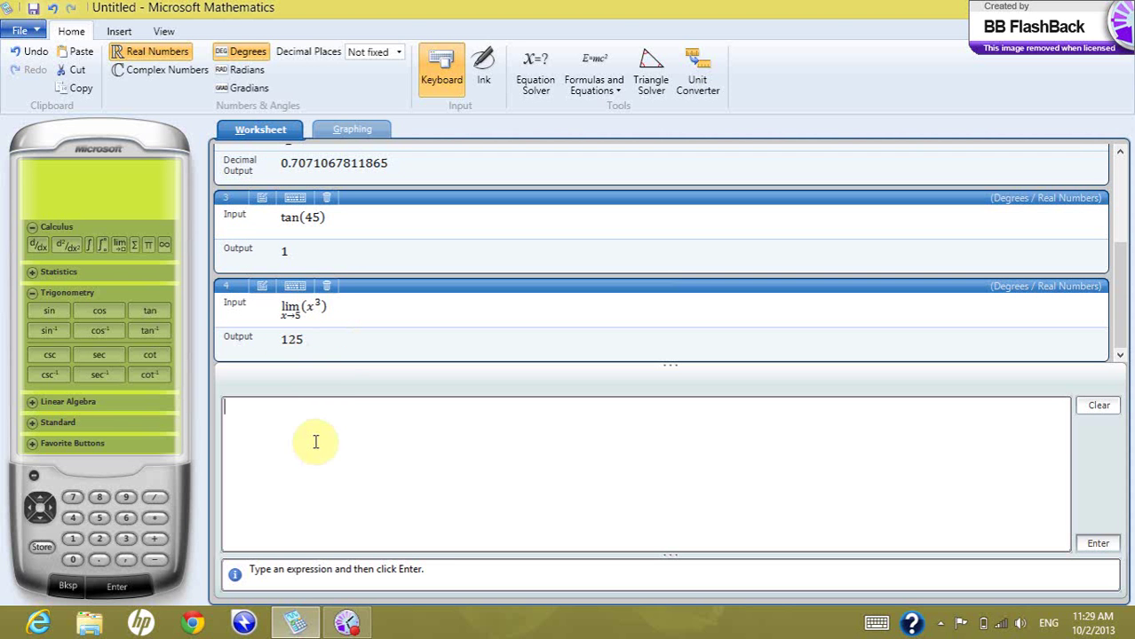
Evaluate limit((x^2+x-2)/(x^2-x),x,1), giving 3
text(limit())
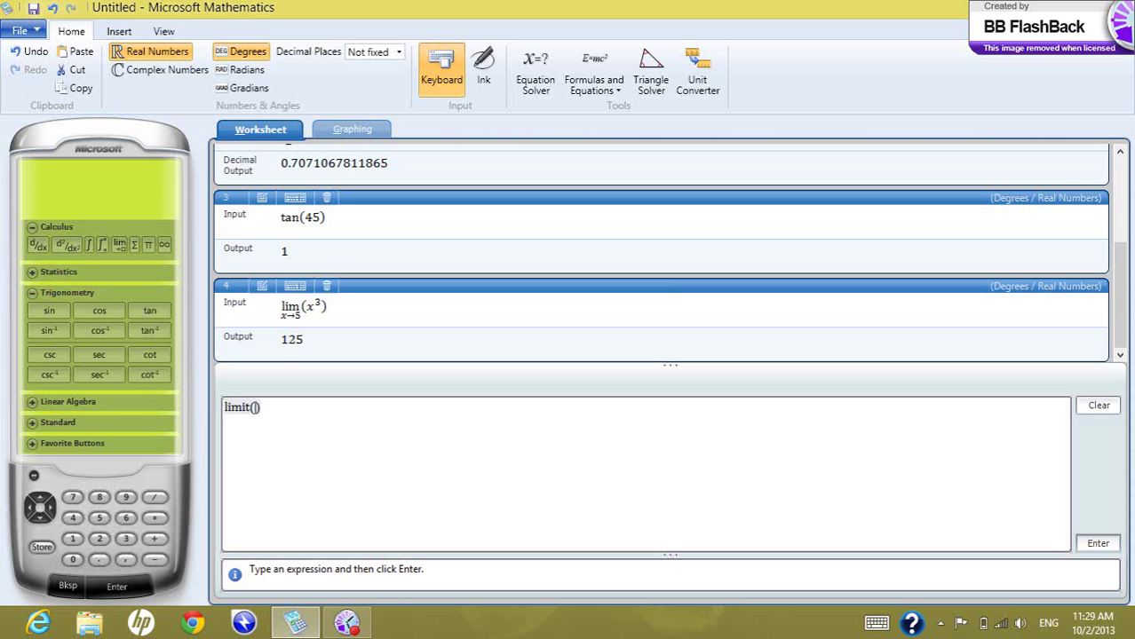
text(())
text(/())
text(x)
text(^2)
text(+x-2)
key(Right)
key(Right)
text(x^)
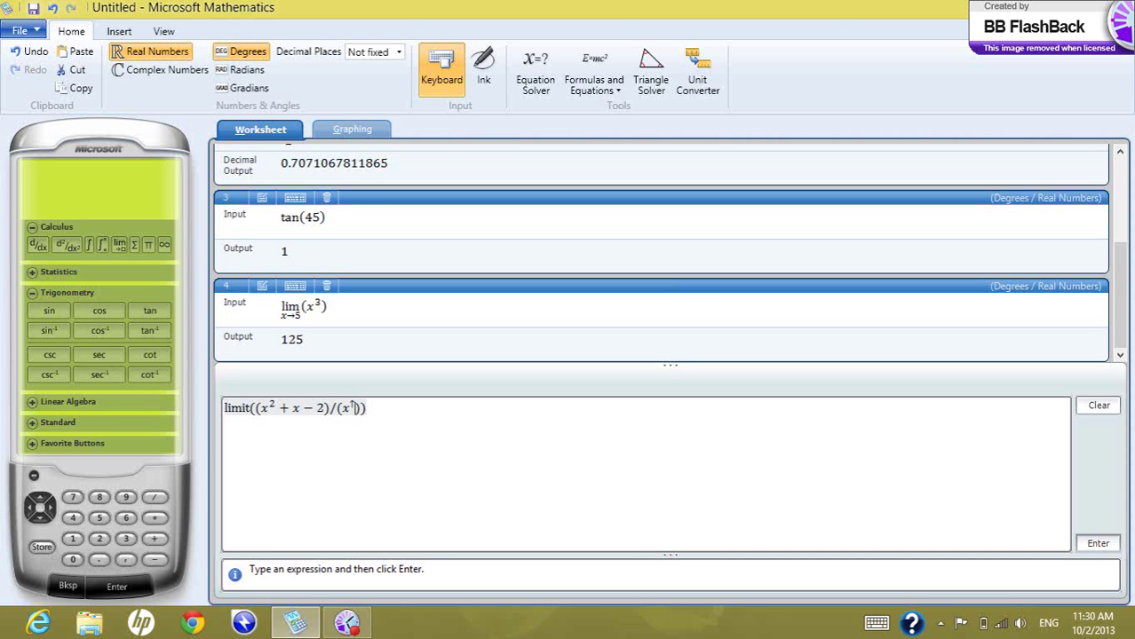
text(2)
key(Right)
text(-x)
key(Right)
text(,x,)
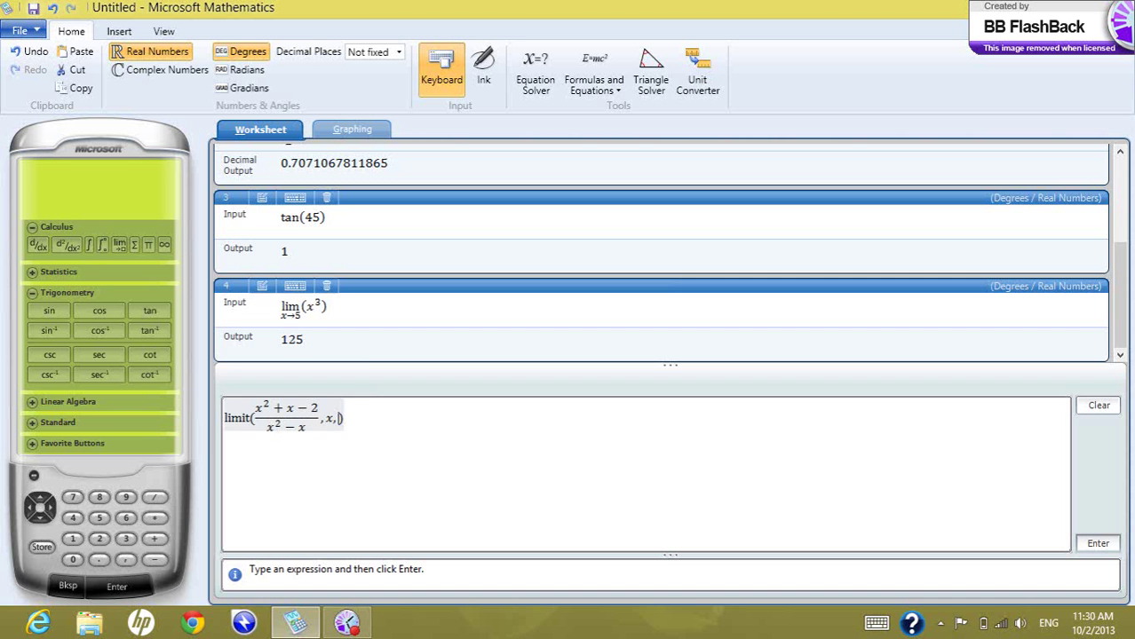
text(1)
key(Return)
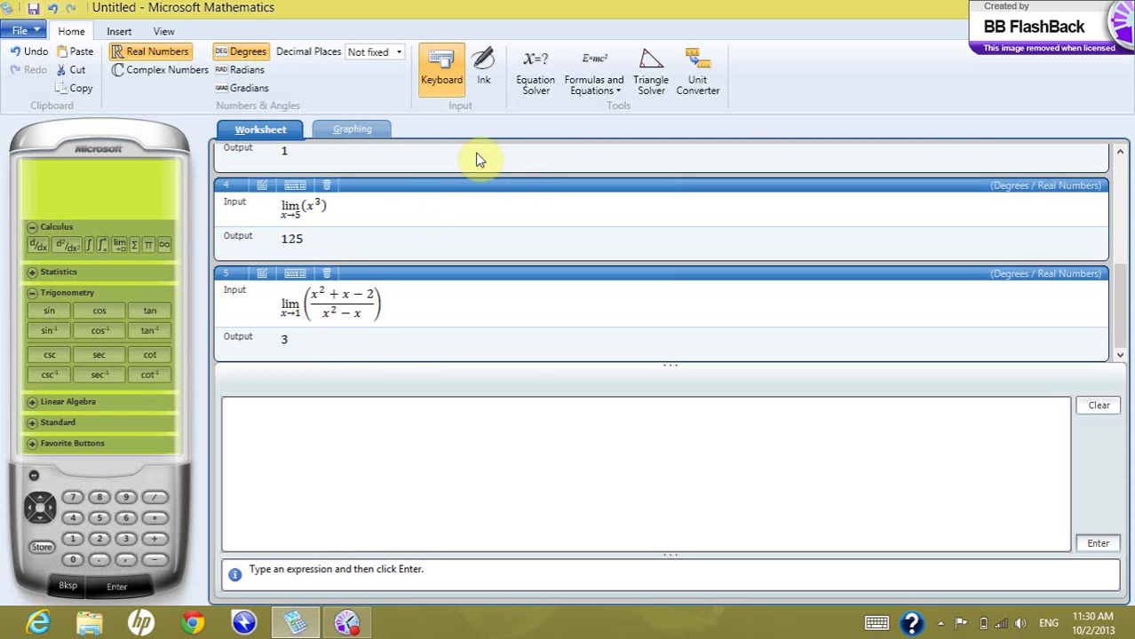
Enter plot2D(sin(x)) to graph the sine curve and return to the Worksheet tab
text(plot2D()
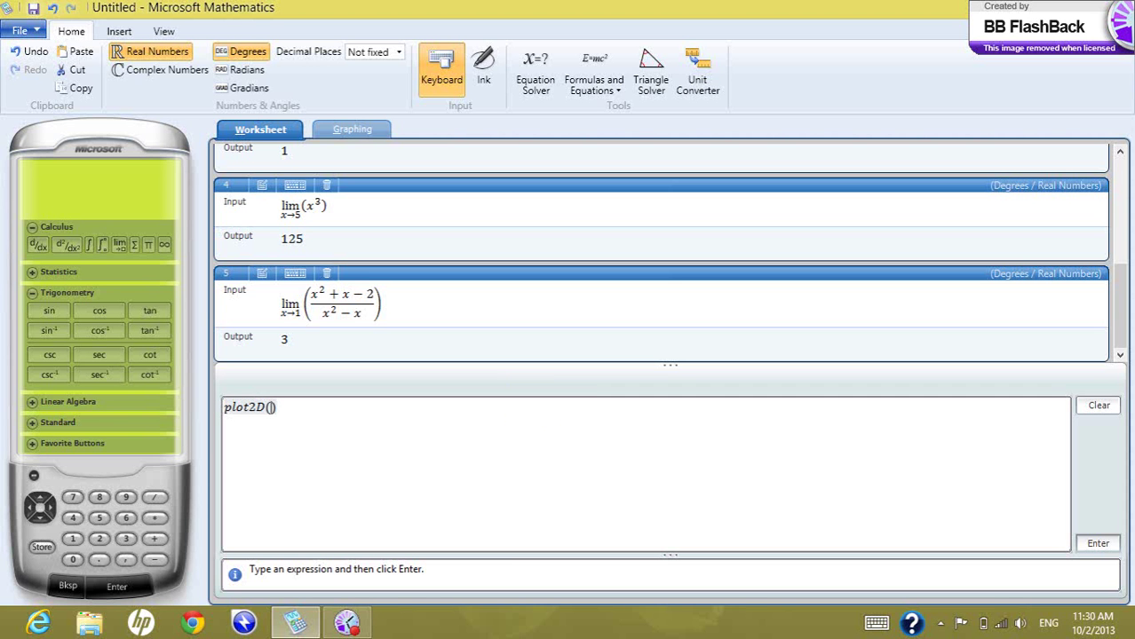
text(sin(x)
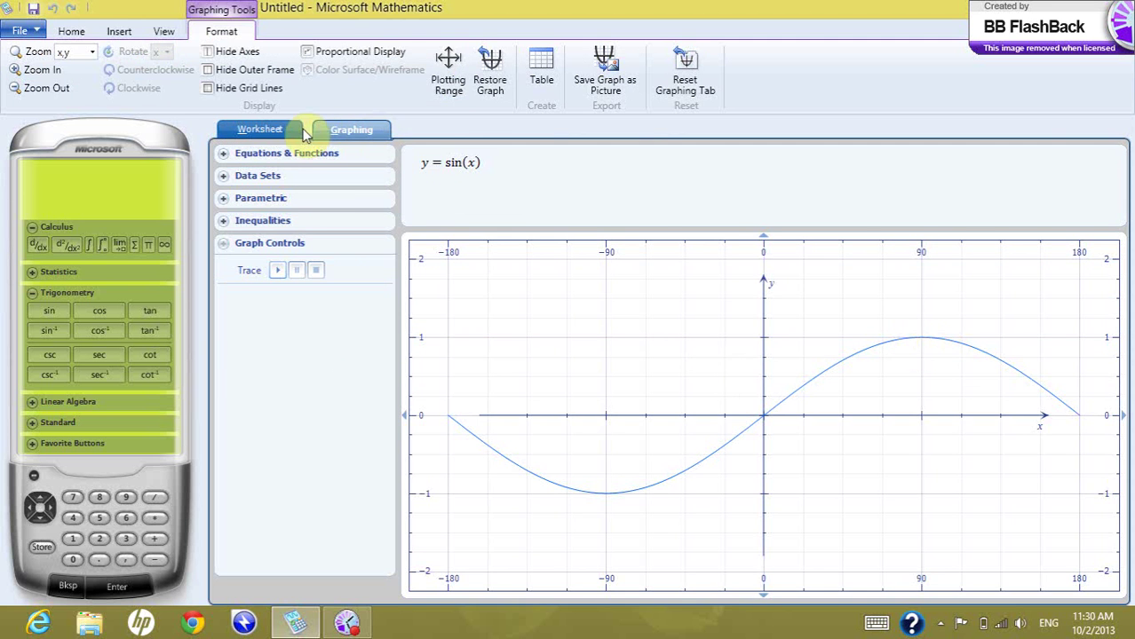
click(271, 132)
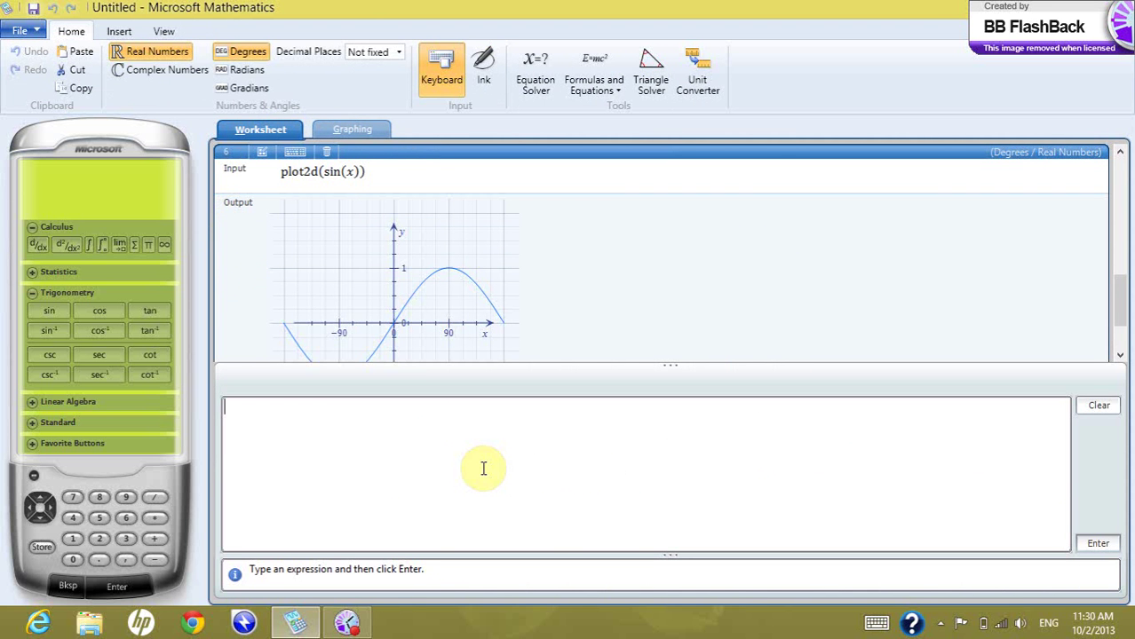
Enter plot3D(x^2+y^2) to draw the paraboloid, then return to the worksheet
text(plo)
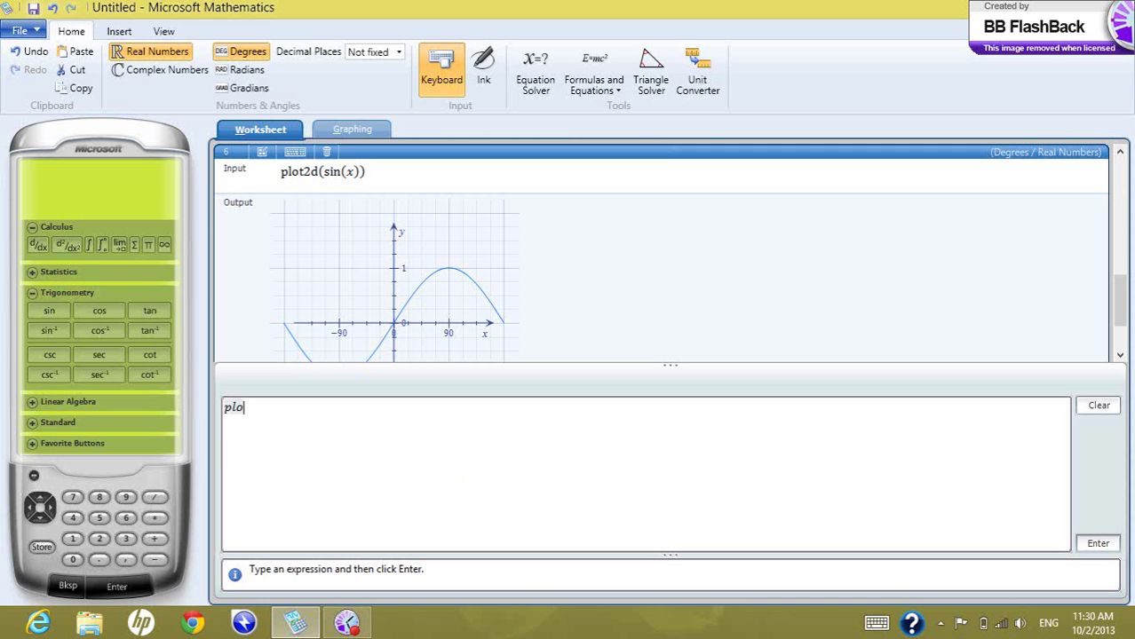
text(t3D(x^2)
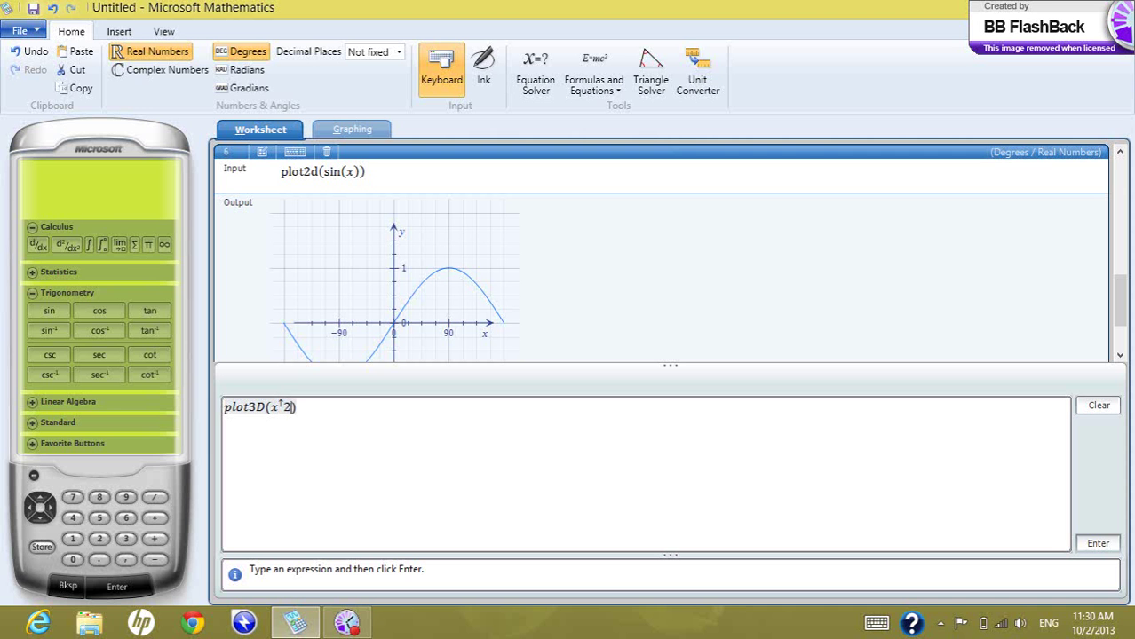
text(+y^2)
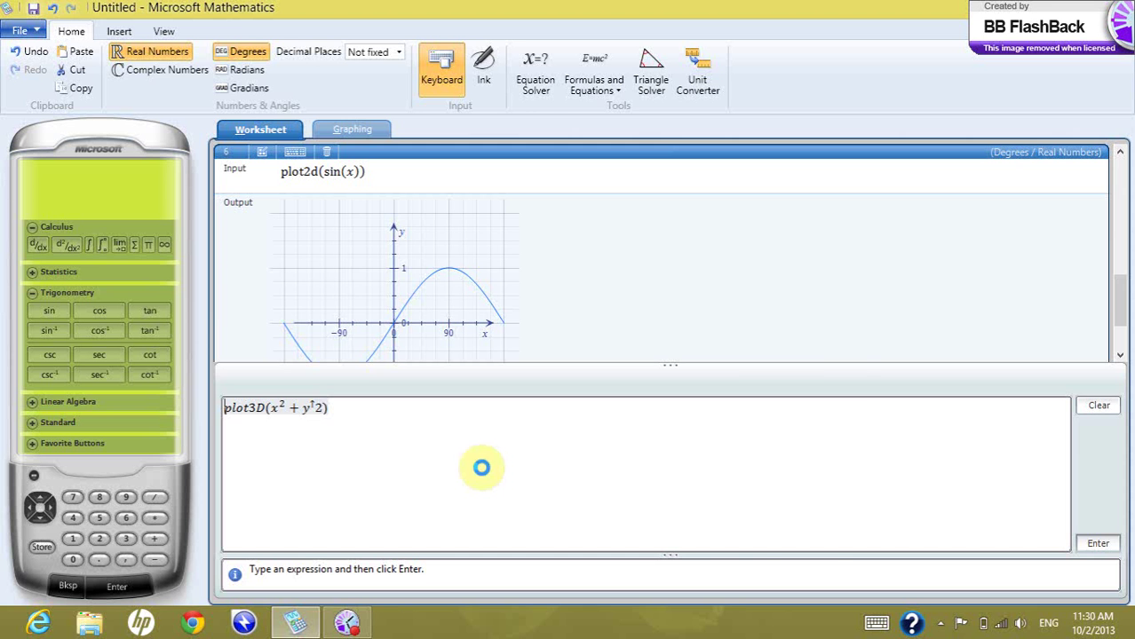
key(Return)
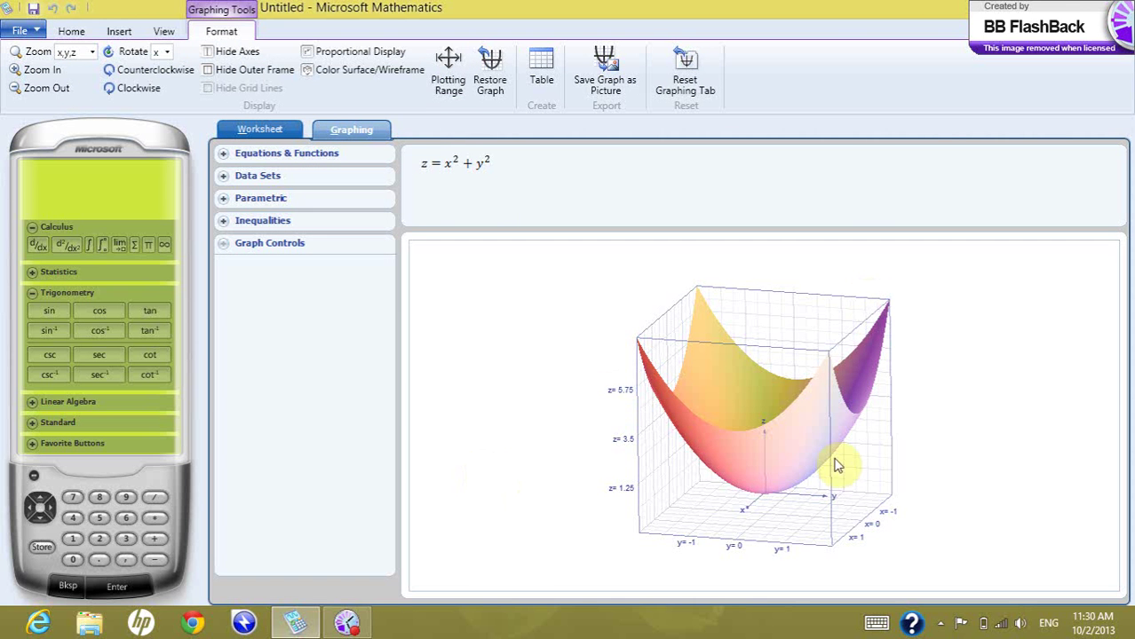
click(260, 131)
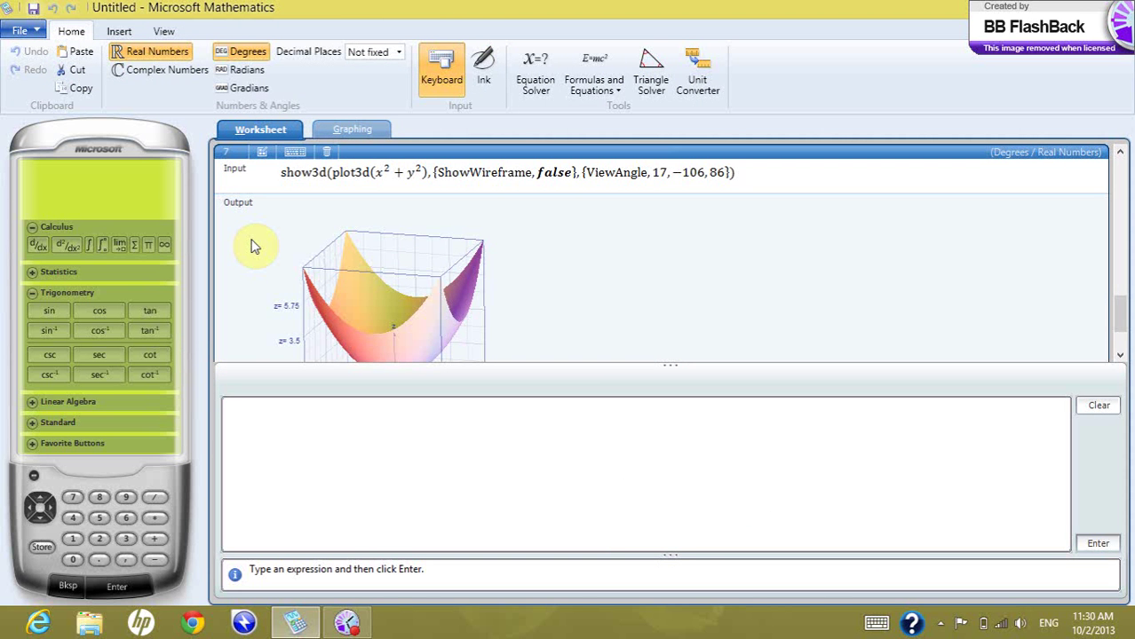
Take d/dx of x²+1, cos(x) and sin(x), getting 2x, −sin(x), cos(x), accepting radians
click(37, 246)
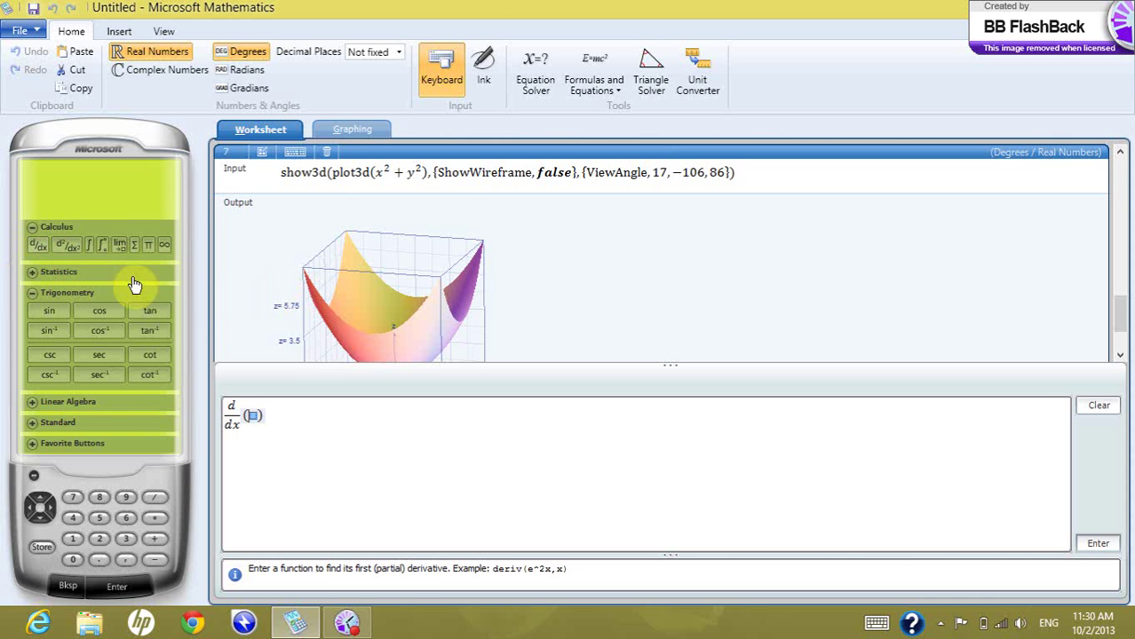
text(x^2 + 1)
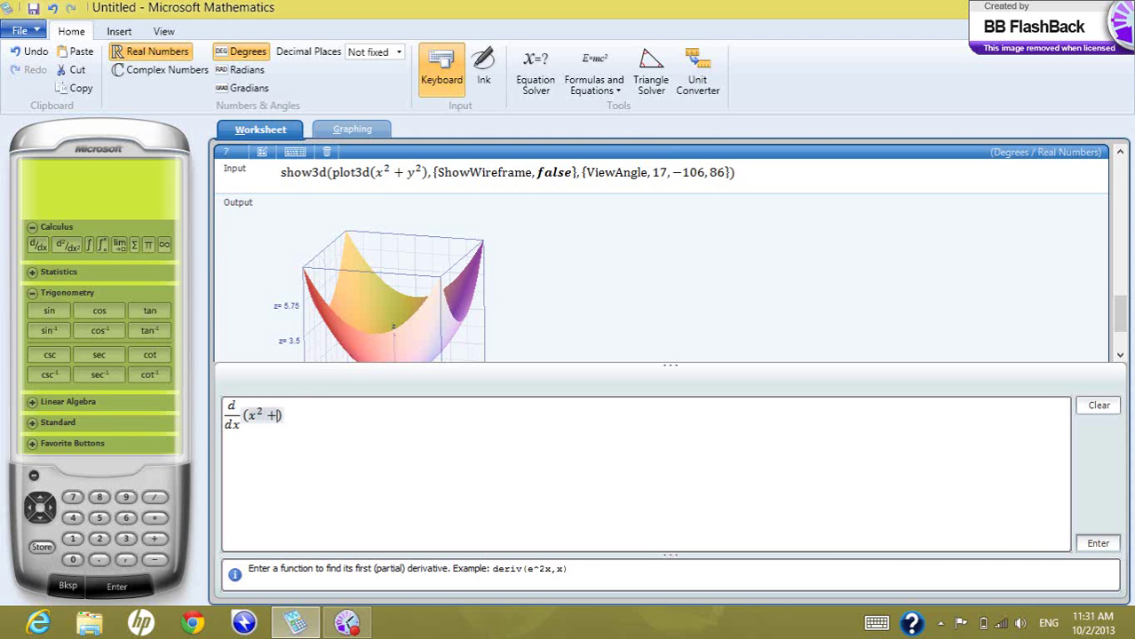
key(Return)
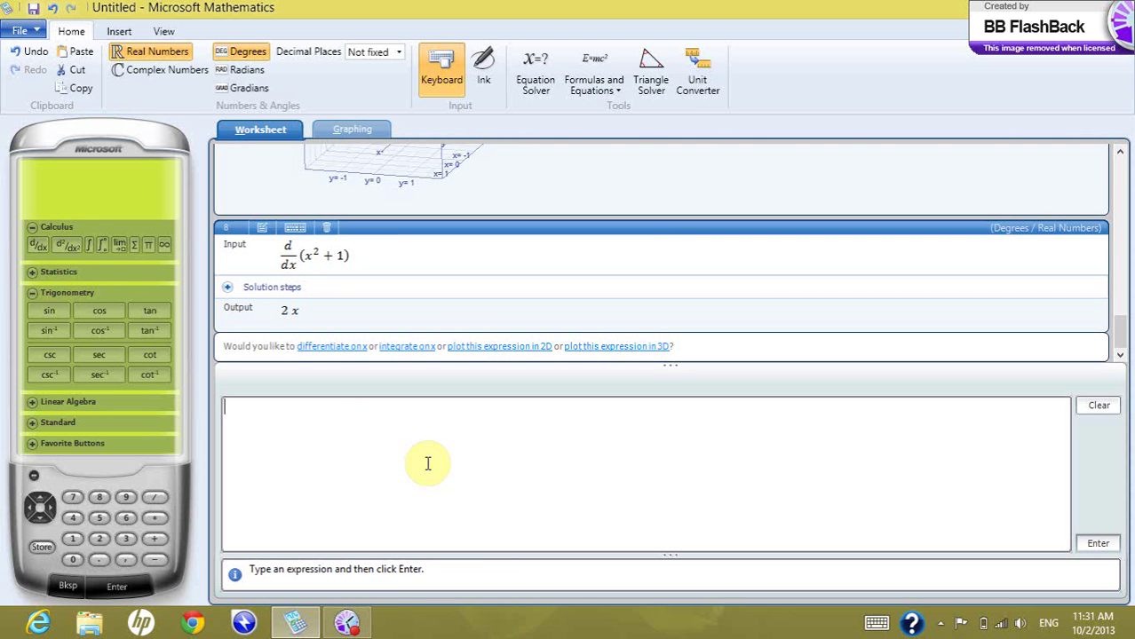
click(36, 247)
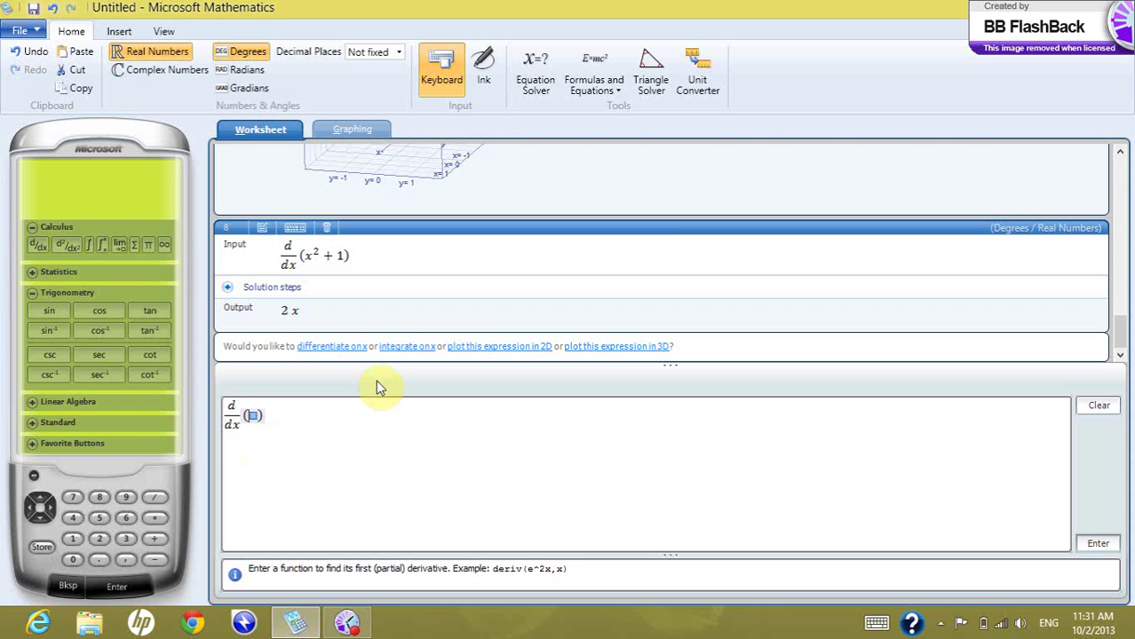
text(cos(x)
key(Return)
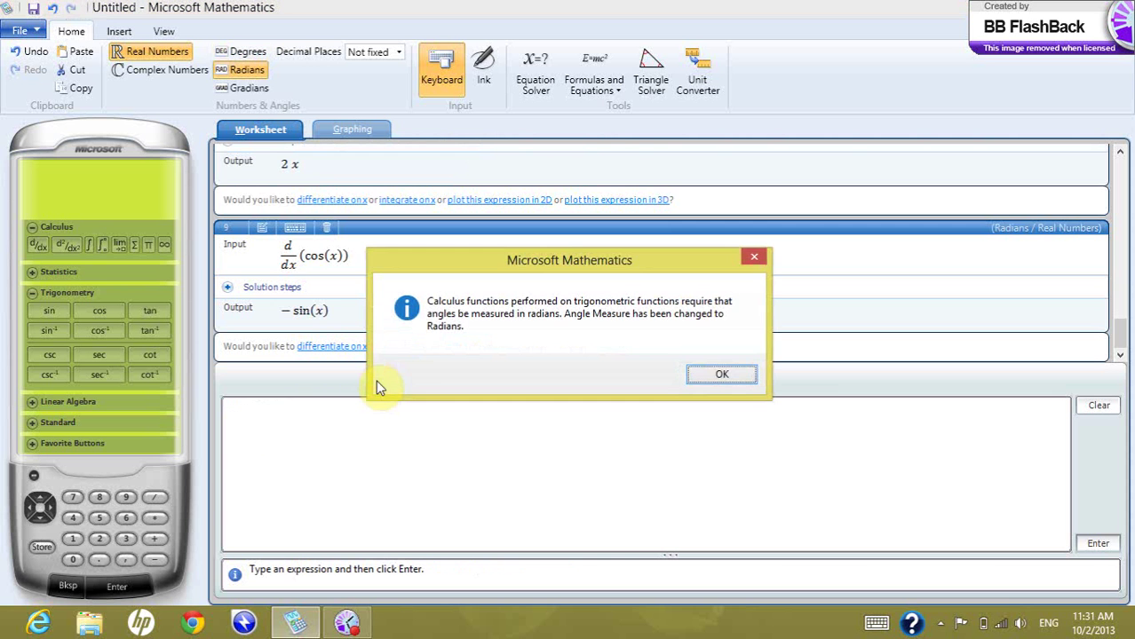
click(721, 374)
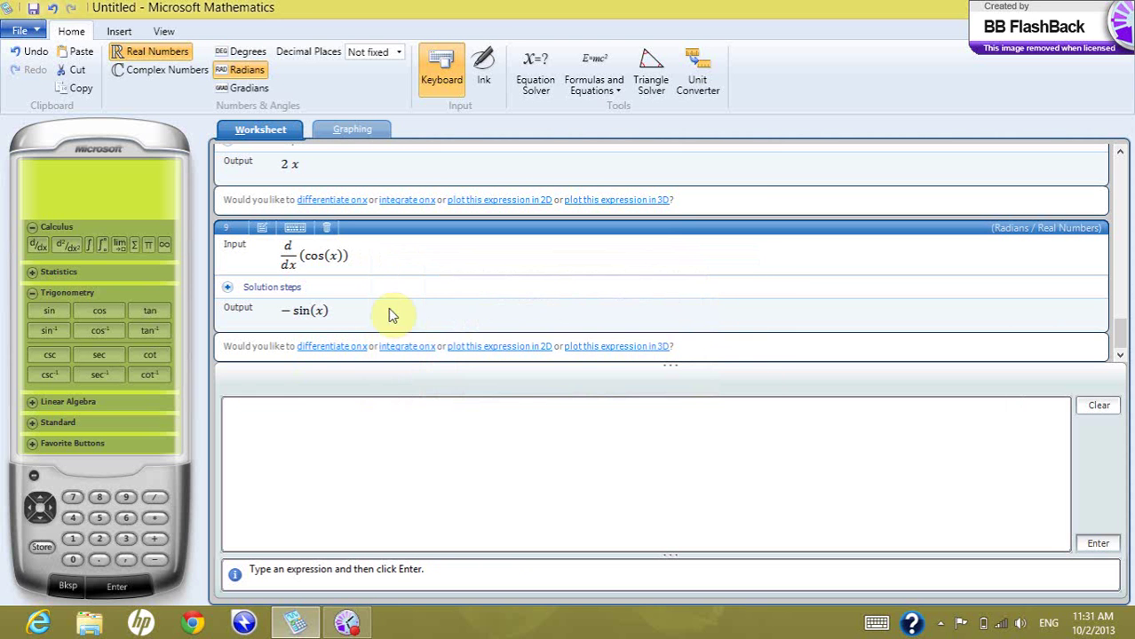
click(39, 247)
text(sin(0 )
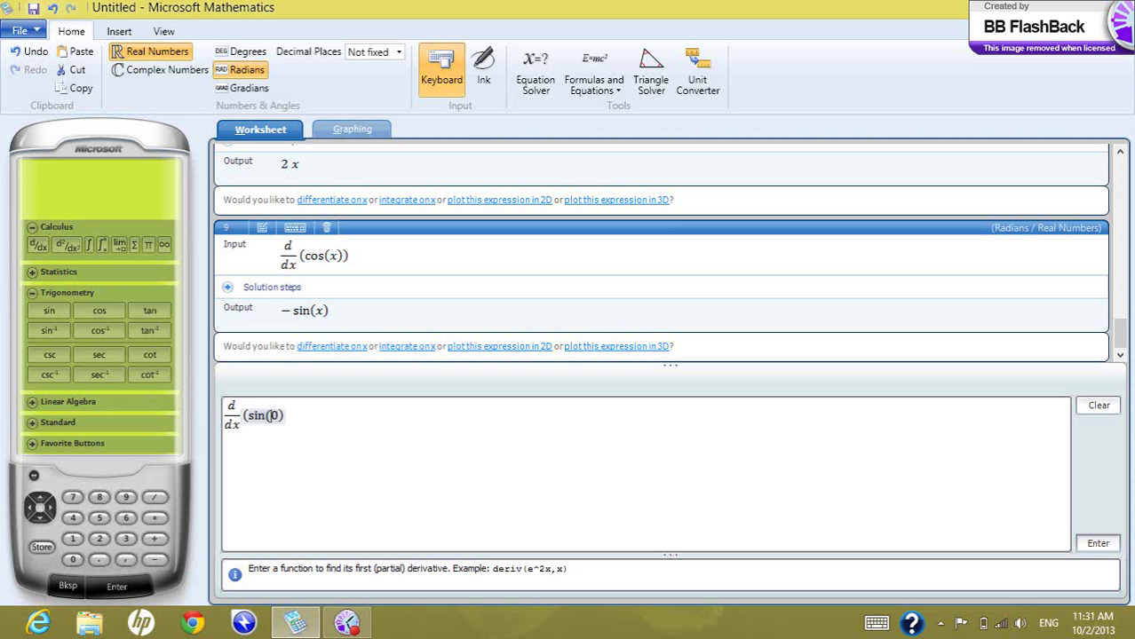
text(=)
key(BackSpace)
key(BackSpace)
text(x))
key(Return)
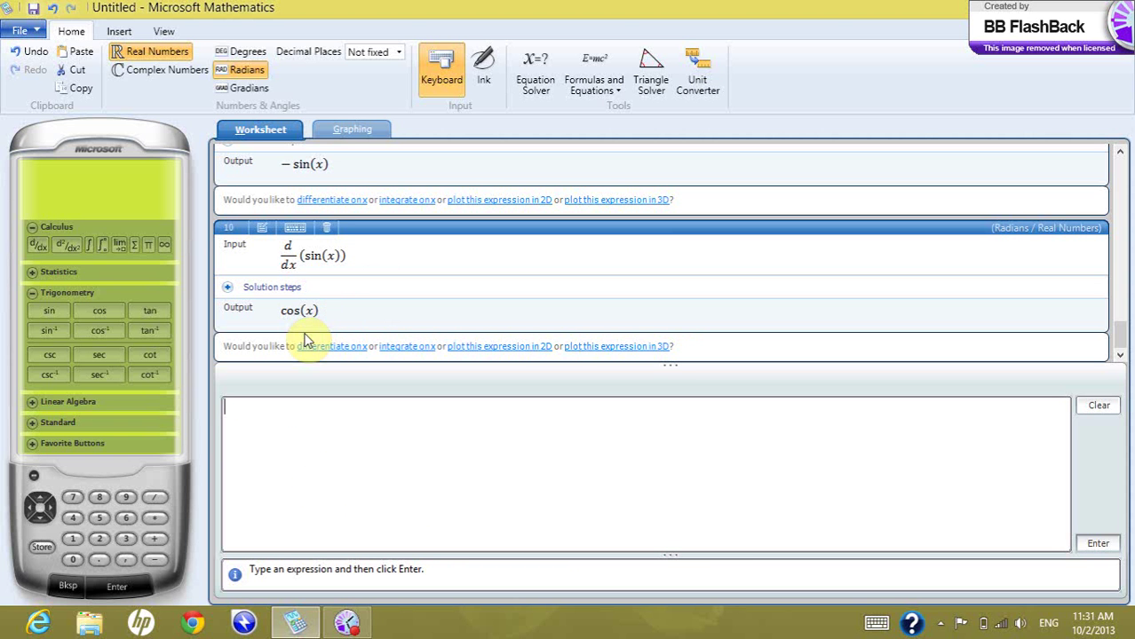
Insert a definite integral from 1 to 5 of x^5+x+1 and evaluate it to 2620
click(99, 246)
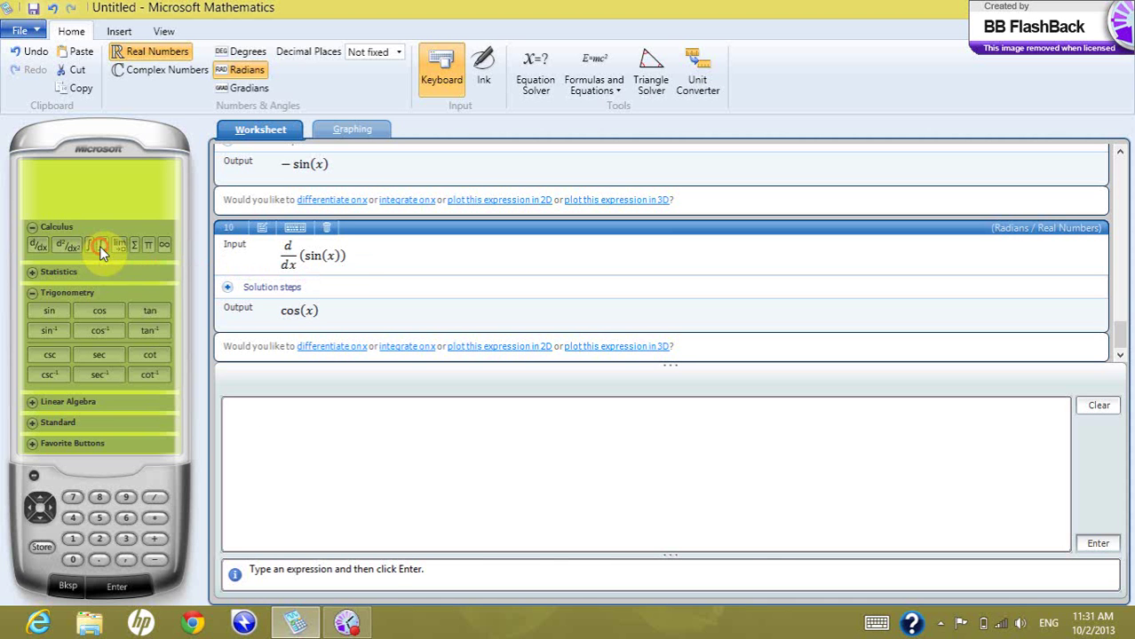
click(244, 433)
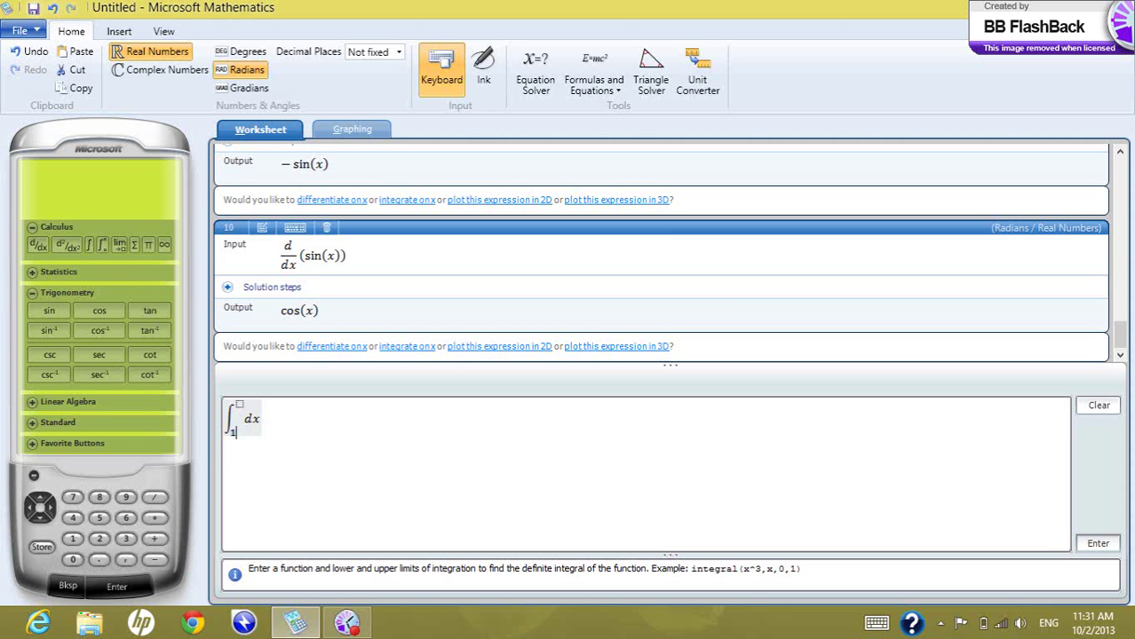
click(242, 401)
click(239, 404)
text(5)
click(240, 416)
click(243, 419)
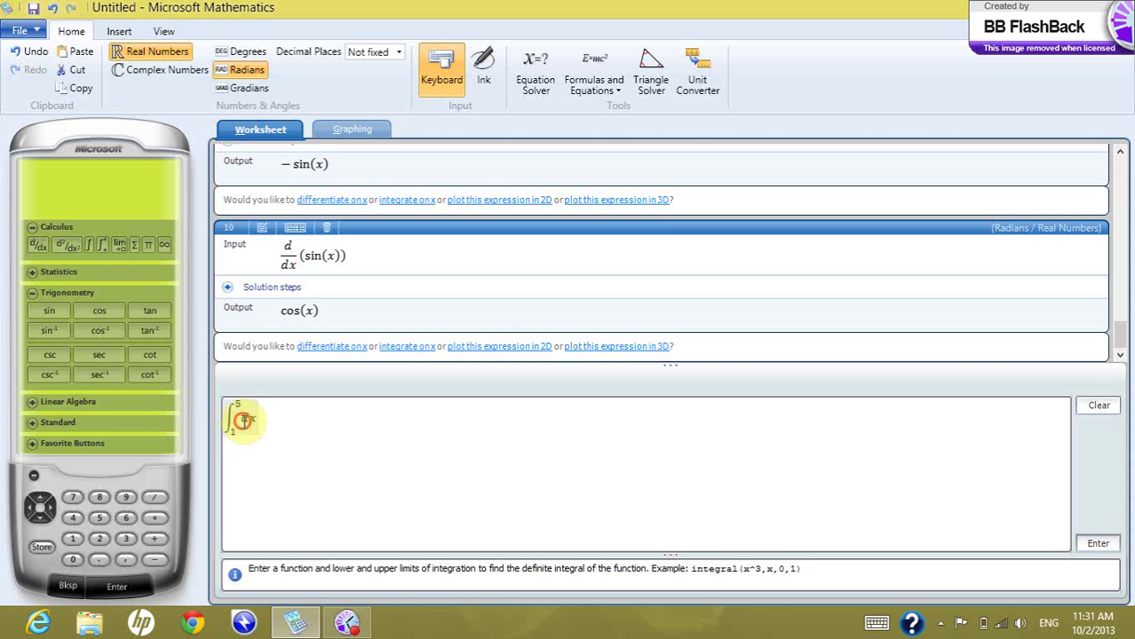
text(x^5)
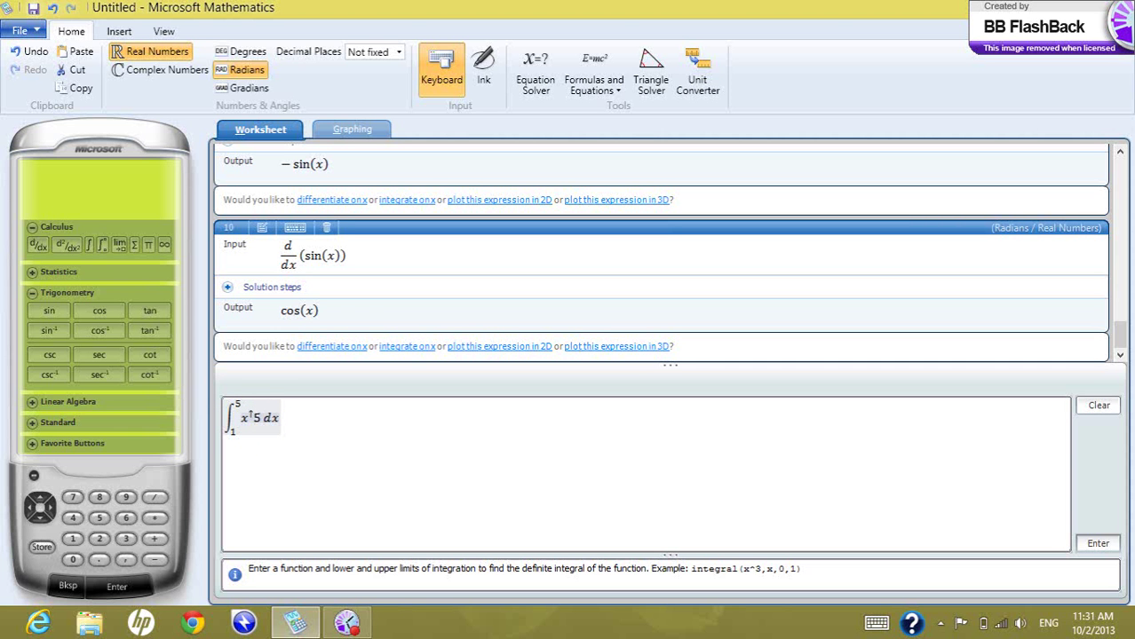
key(Right)
text(+1)
key(BackSpace)
text(x+1)
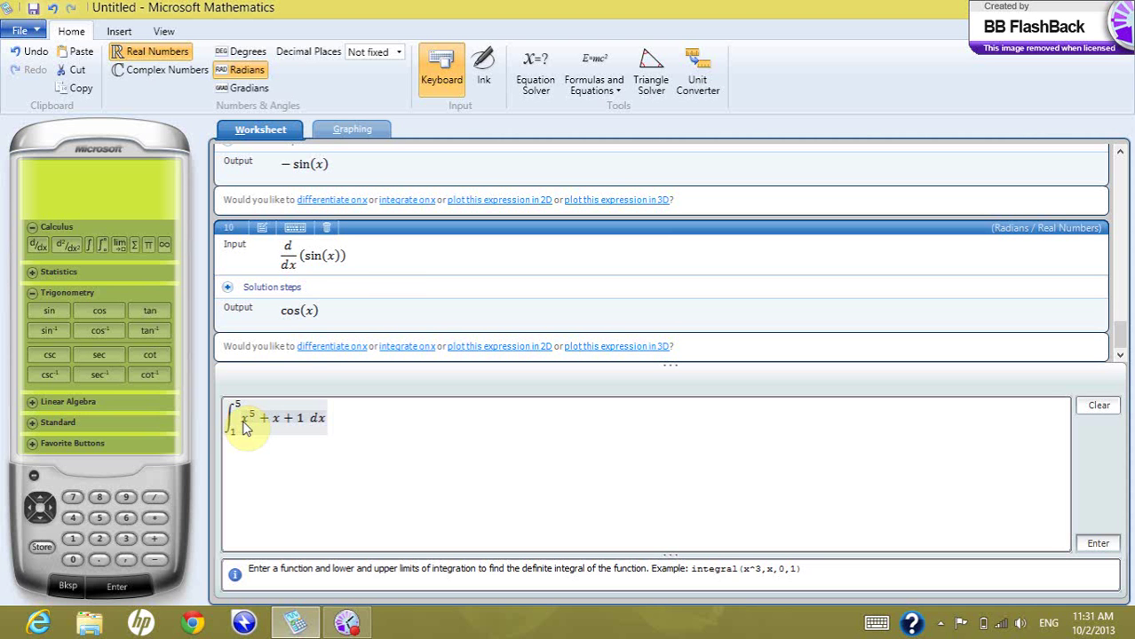
key(Return)
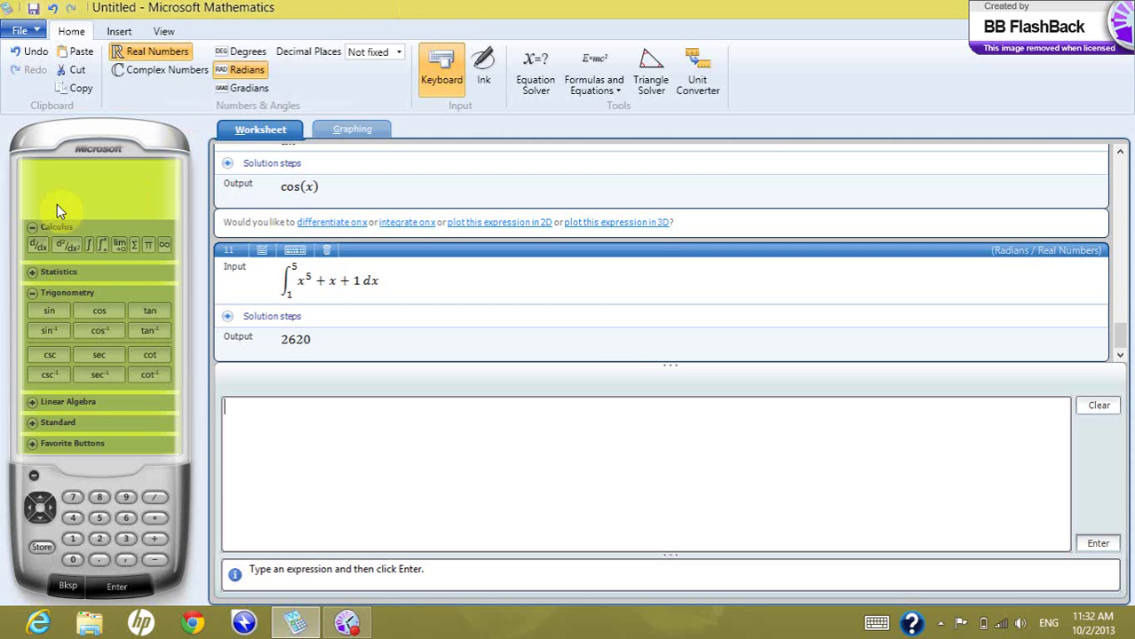
Collapse the Calculus and Trigonometry groups and open Microsoft Mathematics Help at About Microsoft Mathematics
click(32, 227)
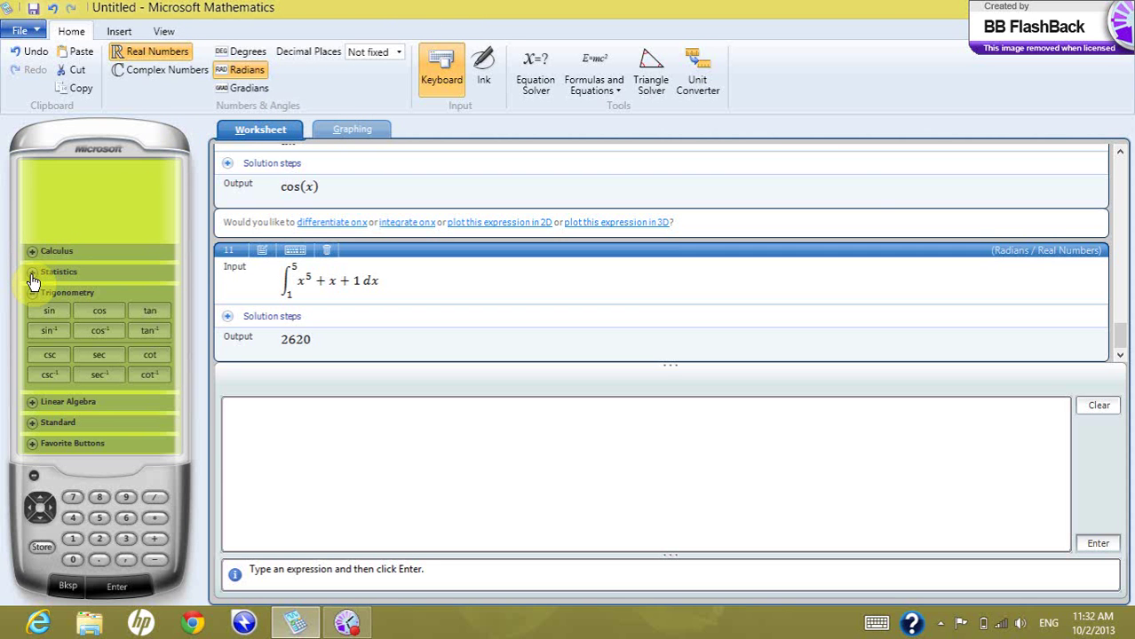
click(34, 292)
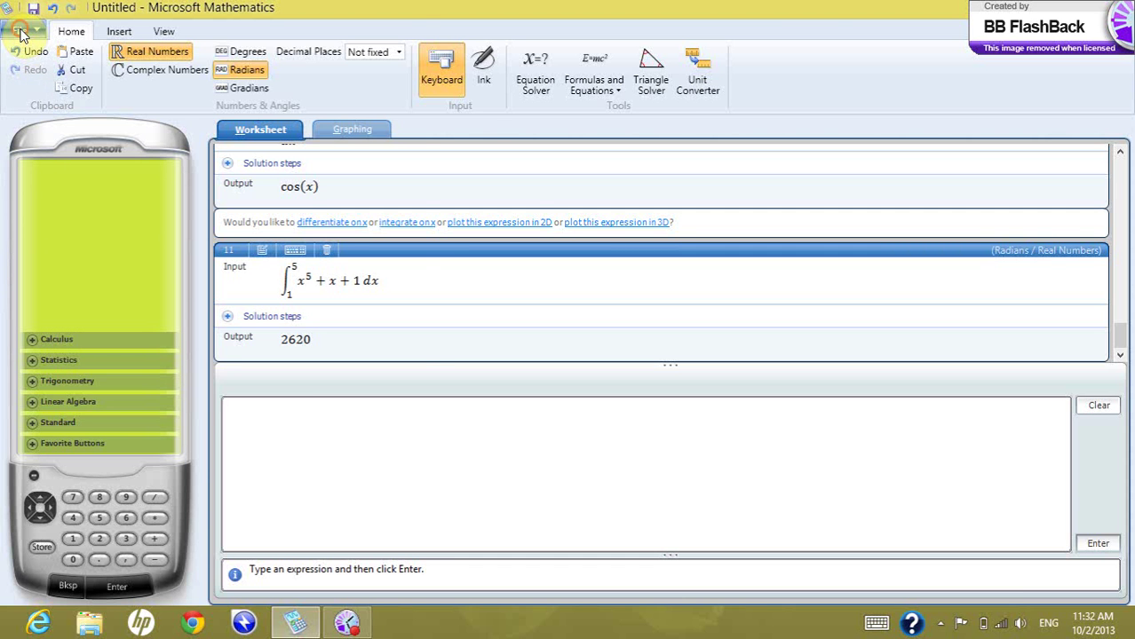
click(22, 32)
click(55, 394)
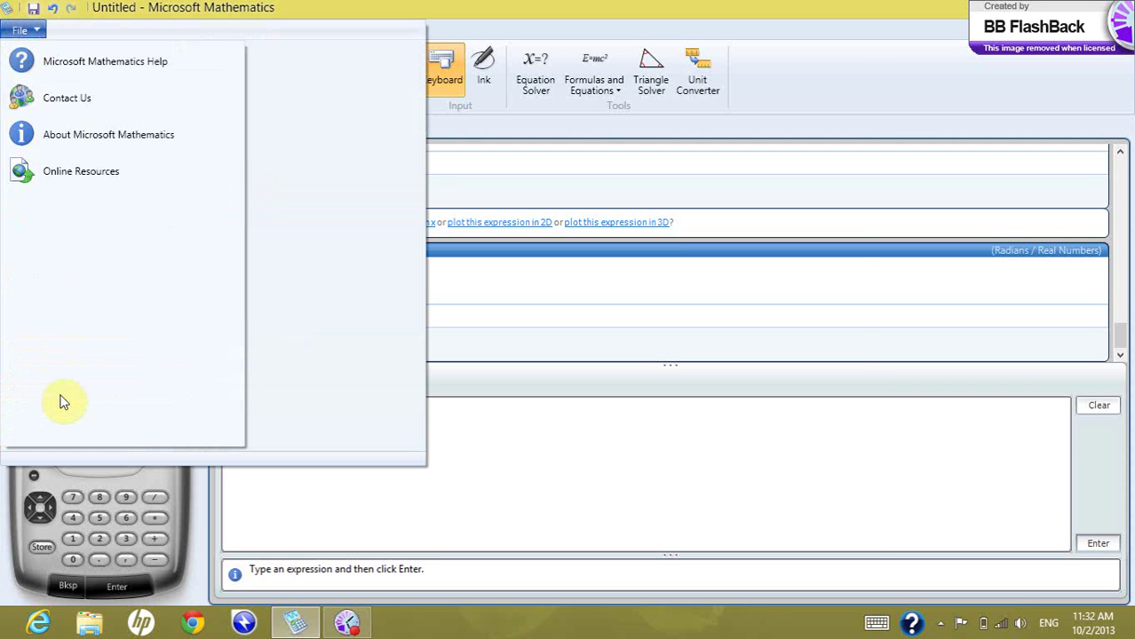
click(124, 66)
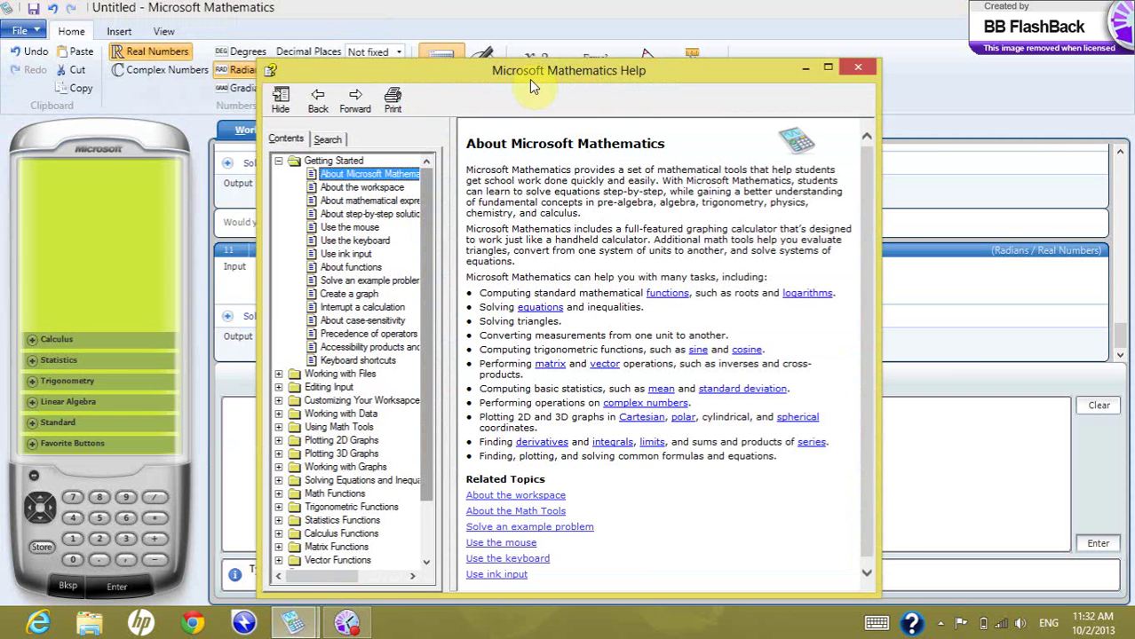
drag(529, 79, 335, 57)
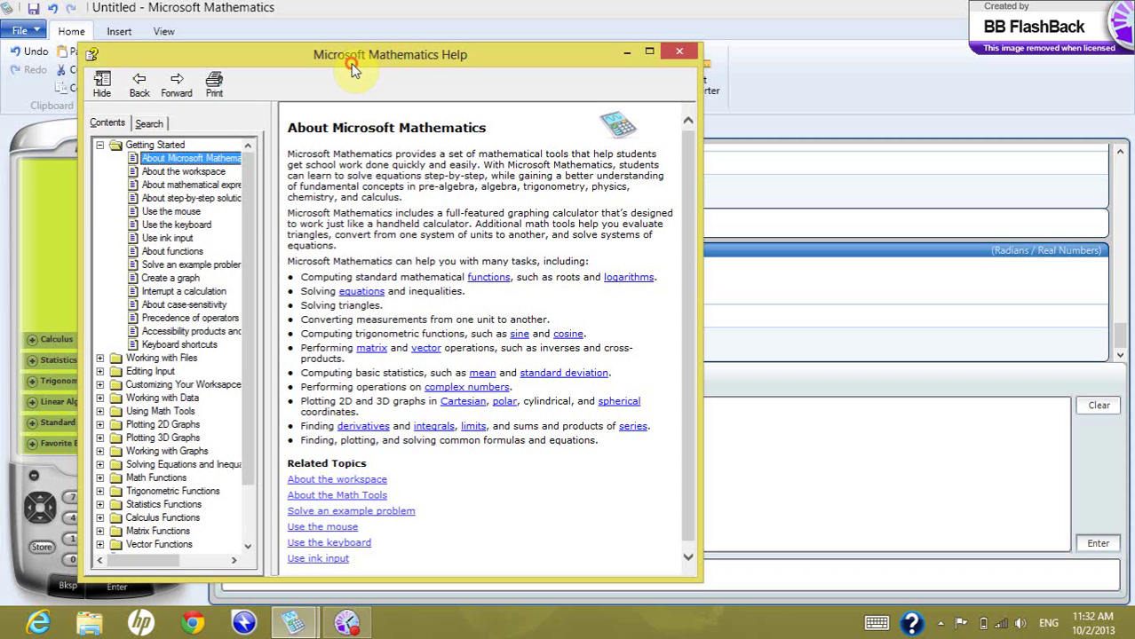
Search Help for 'limit' and display the Limit topic with its limit(f,x,a) syntax
click(158, 124)
click(158, 168)
text(limit)
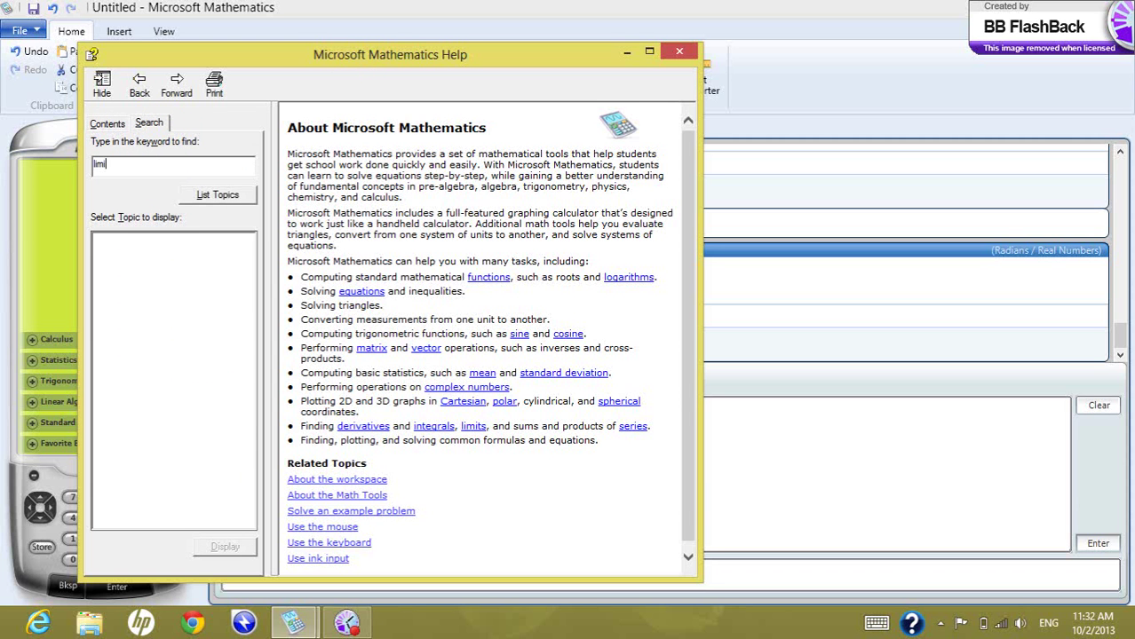
click(213, 195)
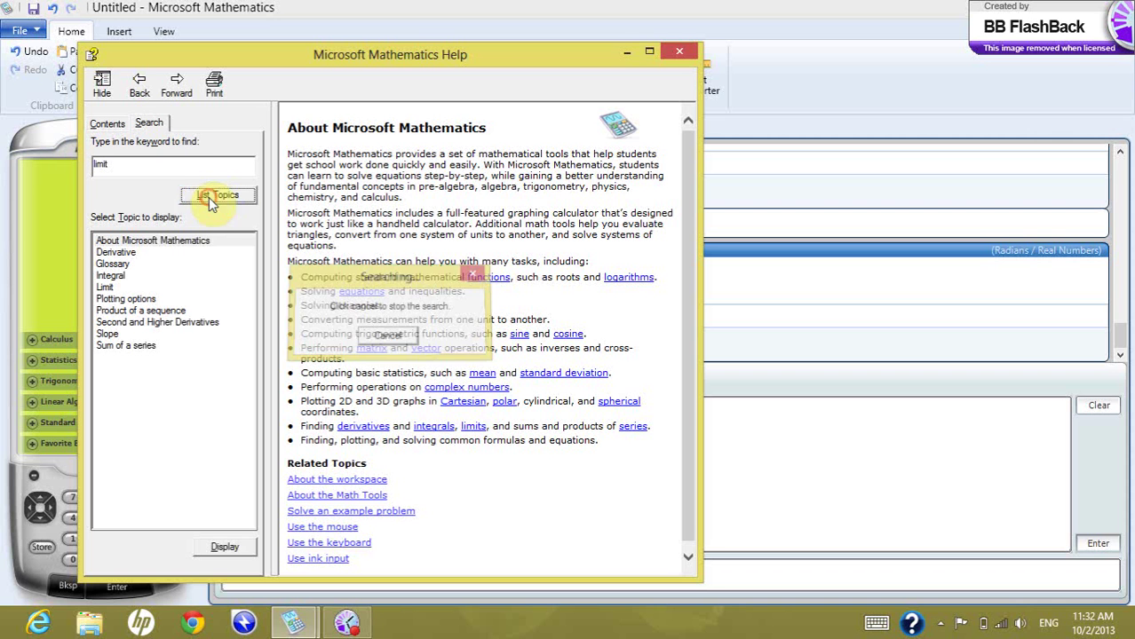
click(105, 288)
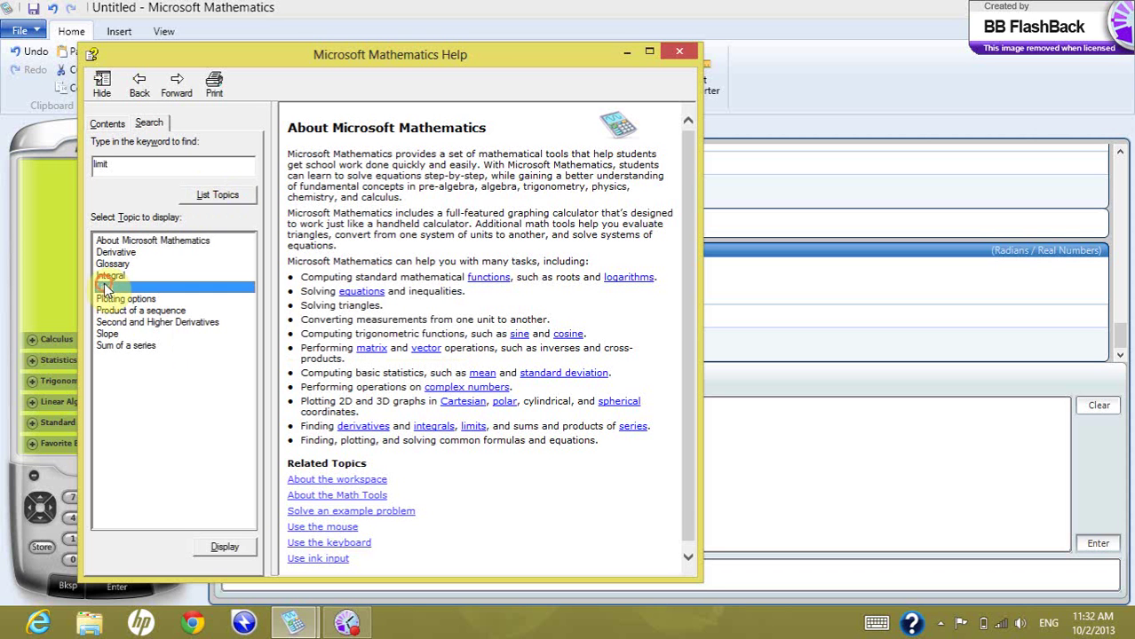
click(228, 547)
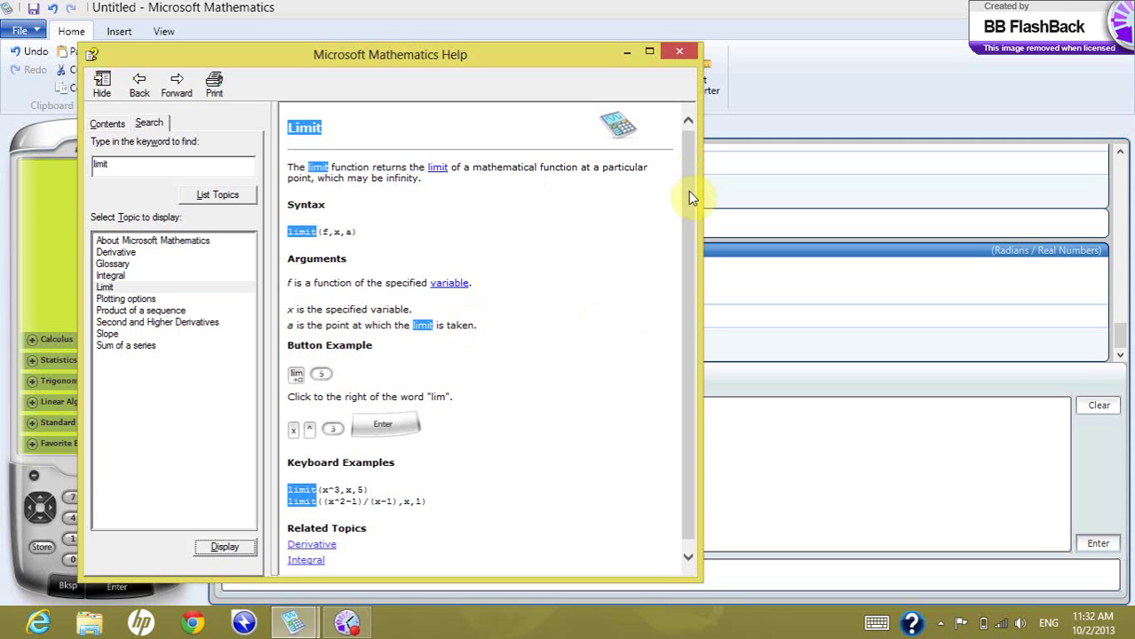
drag(691, 208, 688, 174)
drag(515, 51, 488, 51)
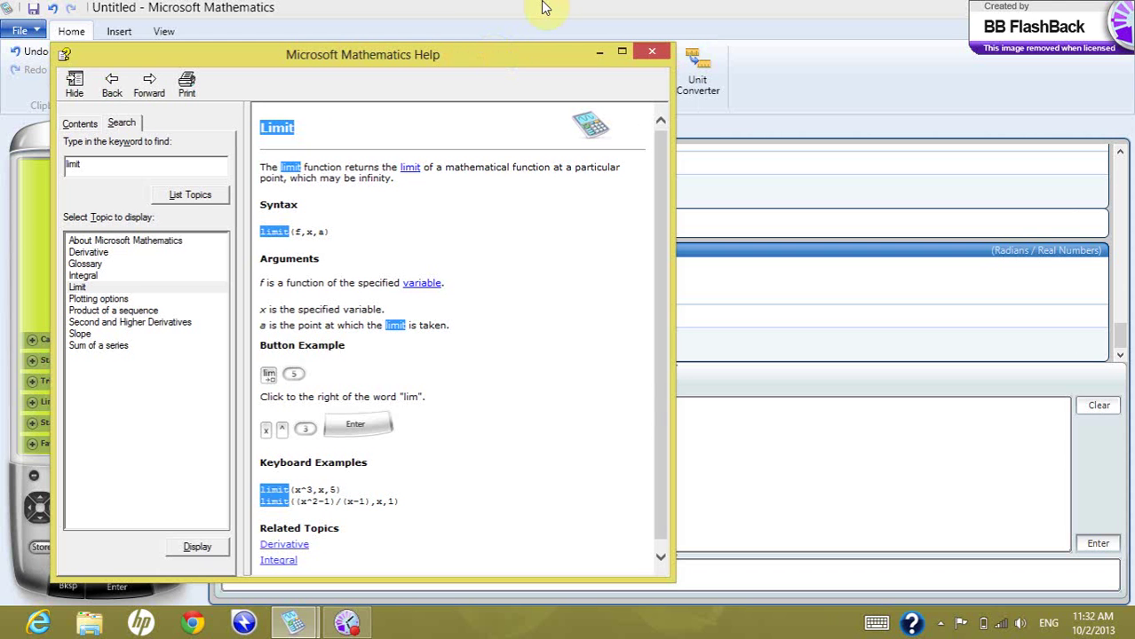